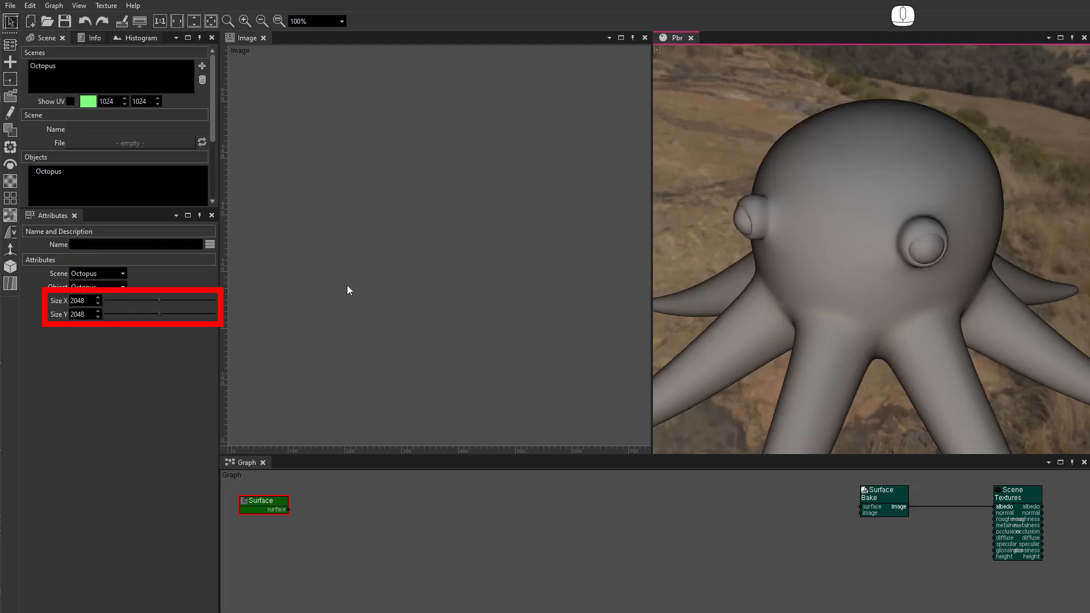
Step: Add a Surface Noise node after the Surface node and connect its surface and image outputs to the Surface Bake node
{"action": "left_click", "coordinate": [8, 268]}
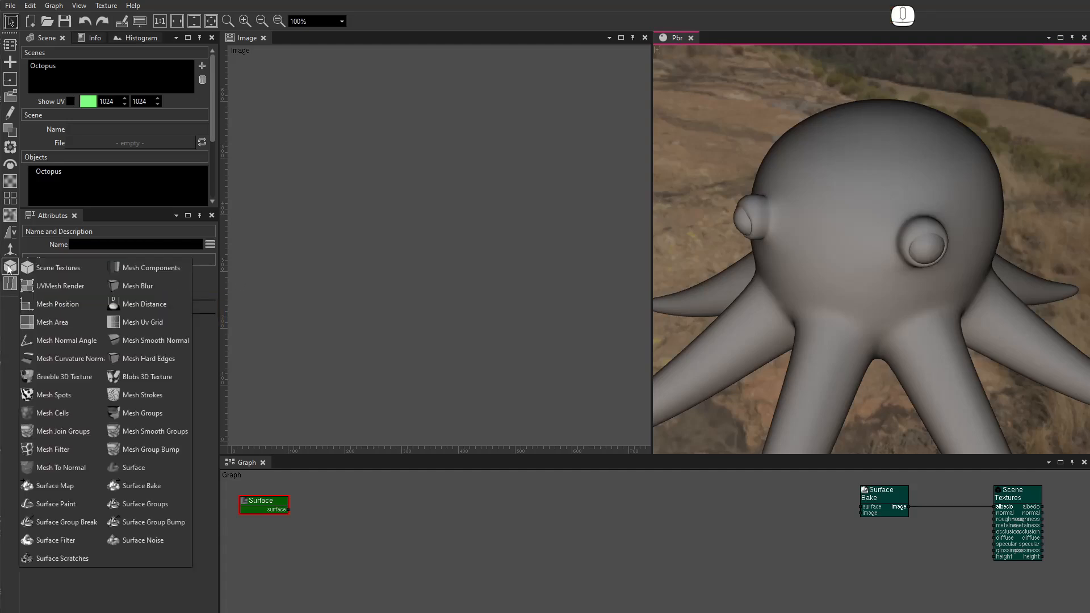
{"action": "left_click_drag", "start_coordinate": [114, 541], "coordinate": [861, 507]}
{"action": "left_click_drag", "start_coordinate": [355, 522], "coordinate": [860, 512]}
{"action": "left_click_drag", "start_coordinate": [875, 364], "coordinate": [899, 340], "text": "alt"}
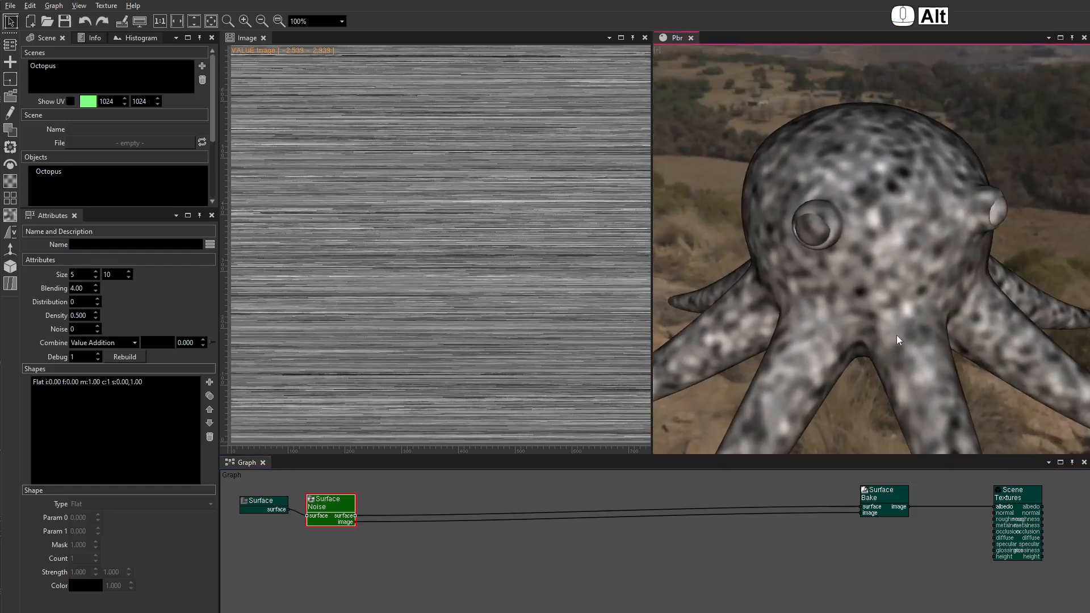
Step: Set the Surface Noise size range to 15 and 20 and its Density to 0.1
{"action": "double_click", "coordinate": [78, 274]}
{"action": "type", "text": "15"}
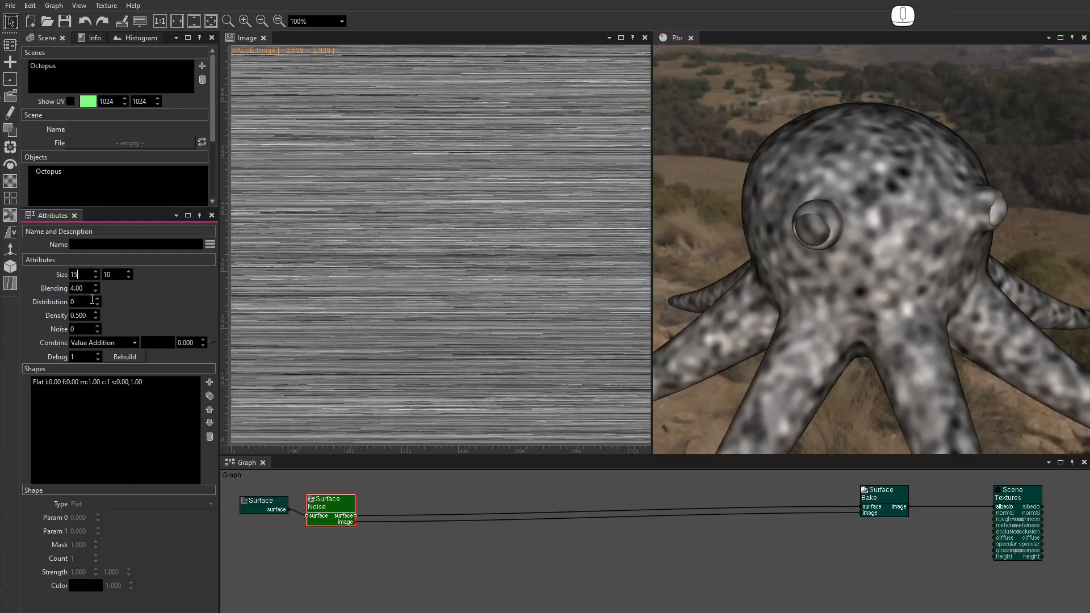
{"action": "key", "text": "Return"}
{"action": "double_click", "coordinate": [112, 274]}
{"action": "type", "text": "20"}
{"action": "key", "text": "Return"}
{"action": "double_click", "coordinate": [80, 315]}
{"action": "type", "text": "0.1"}
{"action": "key", "text": "Return"}
{"action": "left_click_drag", "start_coordinate": [937, 294], "coordinate": [908, 299], "text": "alt"}
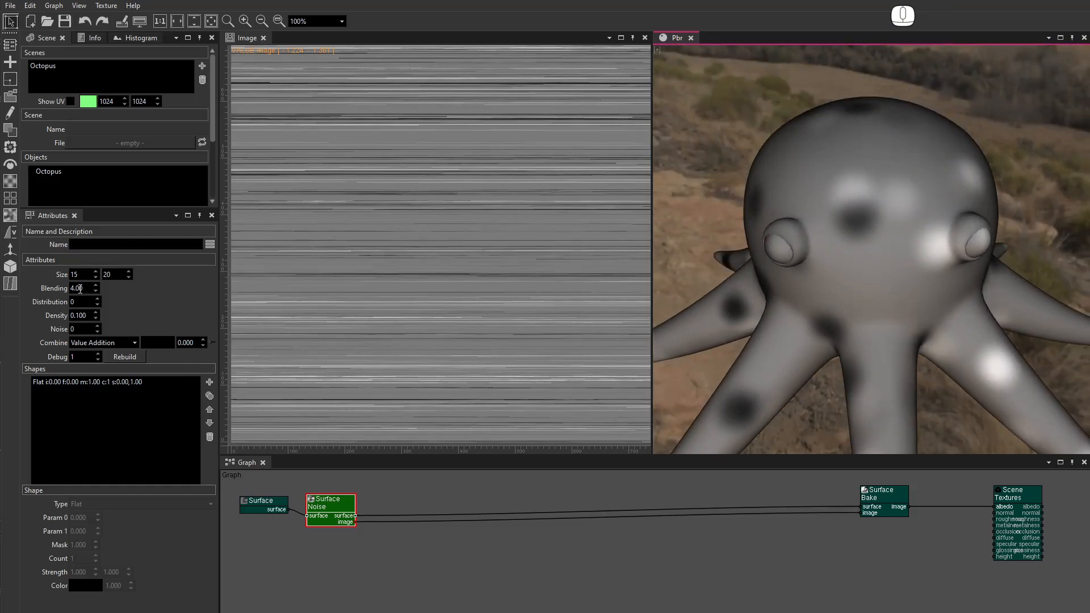
Step: Try a Blending value of 2 on the noise and restore it to 4
{"action": "double_click", "coordinate": [88, 286]}
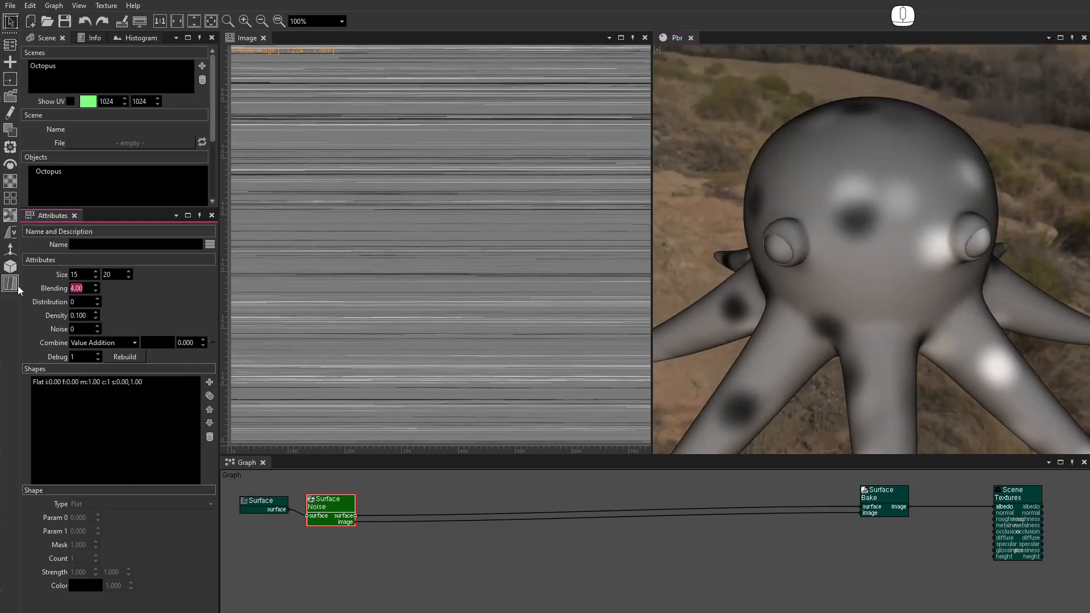
{"action": "type", "text": "2"}
{"action": "key", "text": "Return"}
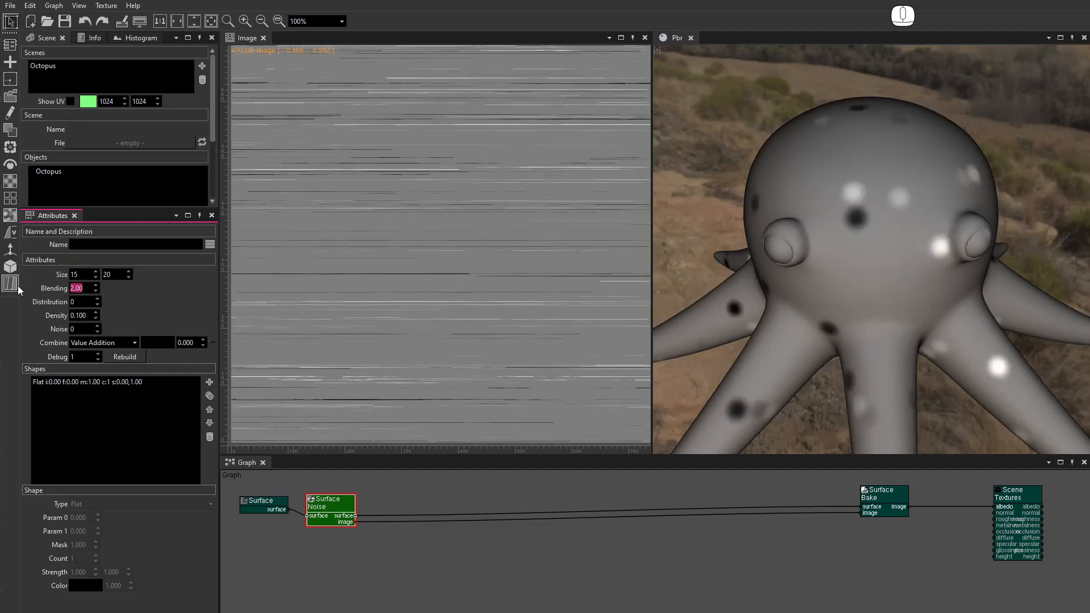
{"action": "type", "text": "4"}
{"action": "key", "text": "Return"}
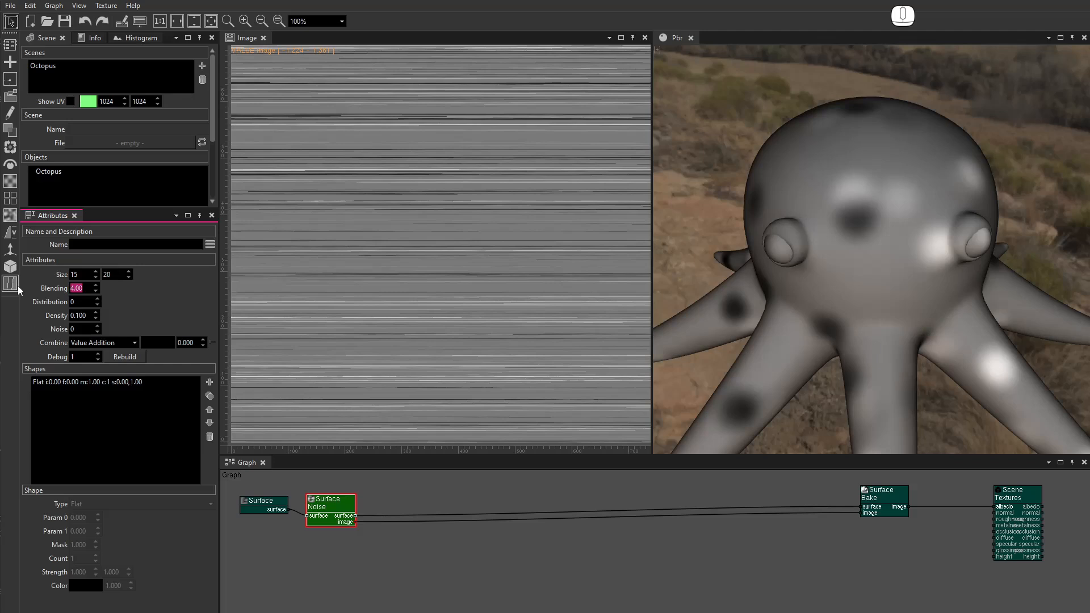
Step: Set the noise Distribution to 1 and raise its Density to 0.5 and on to 1
{"action": "left_click", "coordinate": [97, 300]}
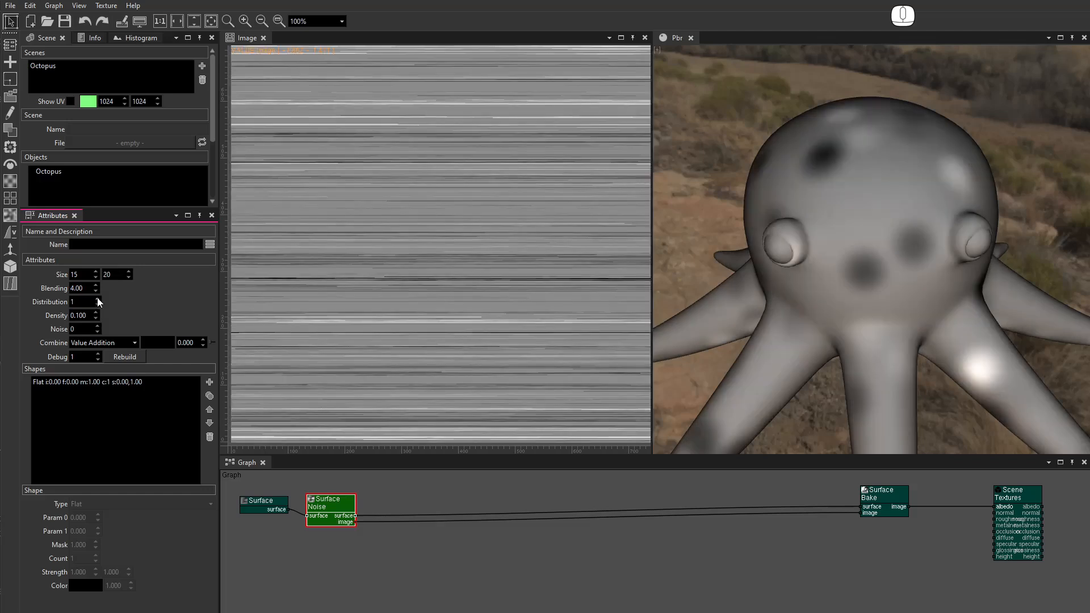
{"action": "double_click", "coordinate": [87, 315]}
{"action": "type", "text": "0.5"}
{"action": "key", "text": "Return"}
{"action": "type", "text": "1"}
{"action": "key", "text": "Return"}
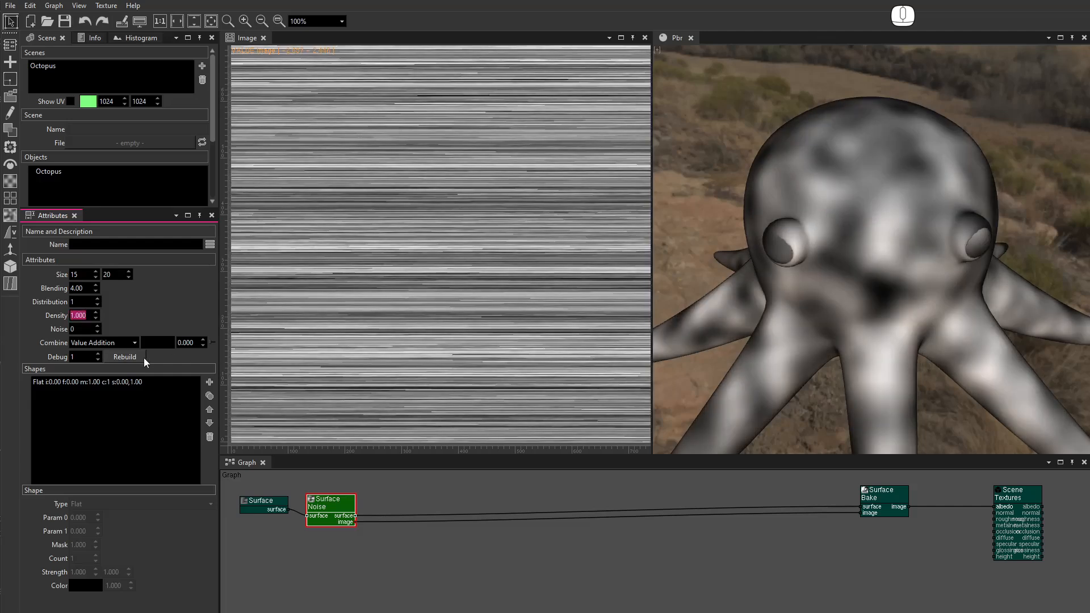
Step: Try a different Combine mode for the noise, inspect the octopus, and restore Value Addition
{"action": "left_click", "coordinate": [103, 343]}
{"action": "left_click", "coordinate": [113, 368]}
{"action": "left_click_drag", "start_coordinate": [892, 284], "coordinate": [59, 345], "text": "alt"}
{"action": "left_click", "coordinate": [79, 343]}
{"action": "left_click", "coordinate": [83, 354]}
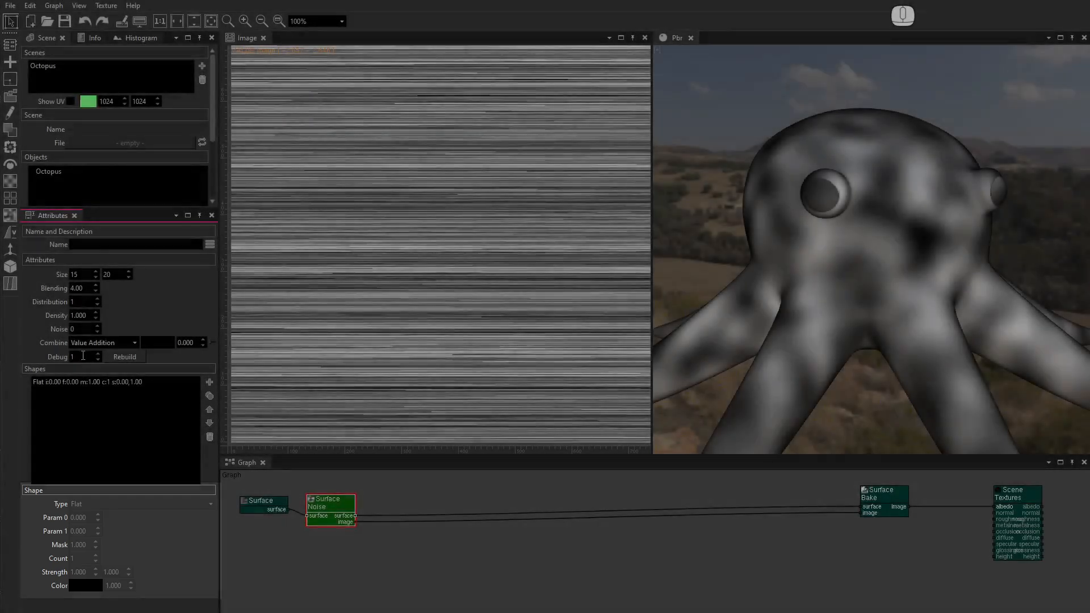
Step: Select the Flat shape of the noise and try the types Ramp, Bump, Polygon and Linear Waves
{"action": "left_click", "coordinate": [73, 382]}
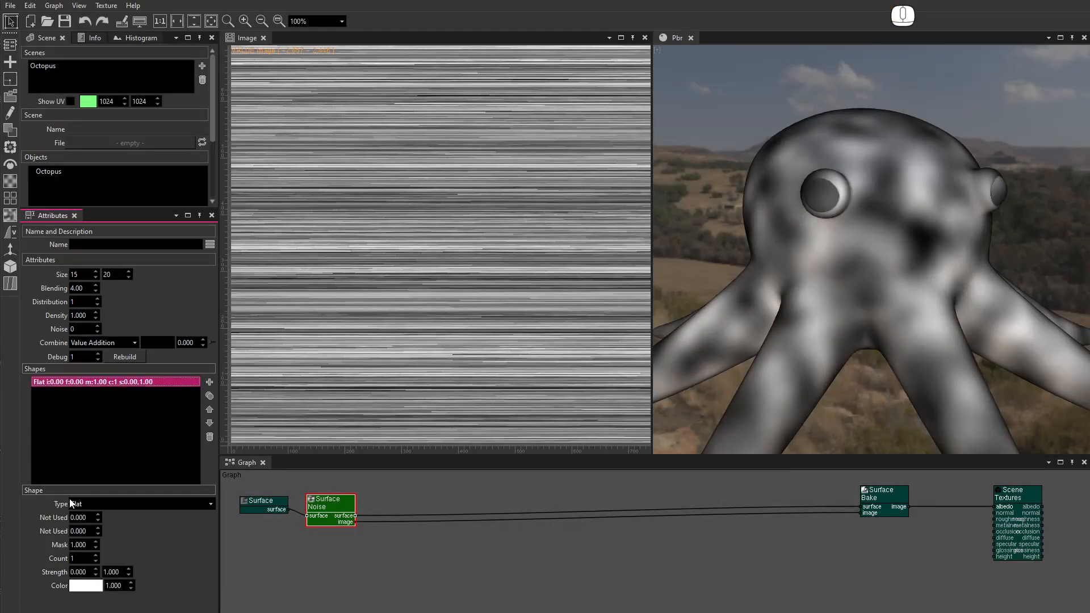
{"action": "left_click", "coordinate": [83, 503]}
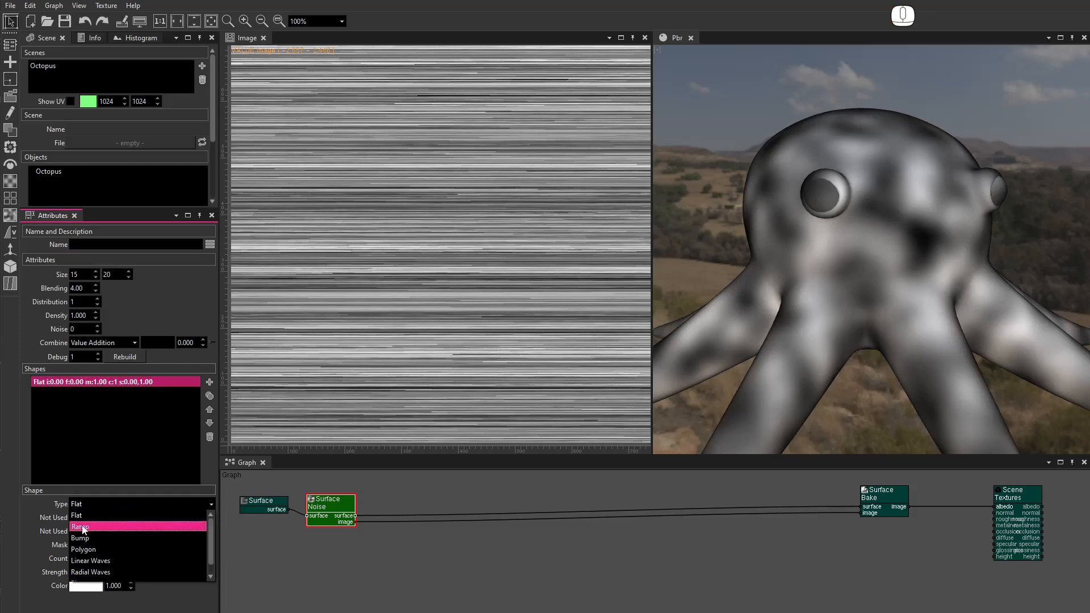
{"action": "left_click", "coordinate": [86, 514]}
{"action": "left_click", "coordinate": [86, 503]}
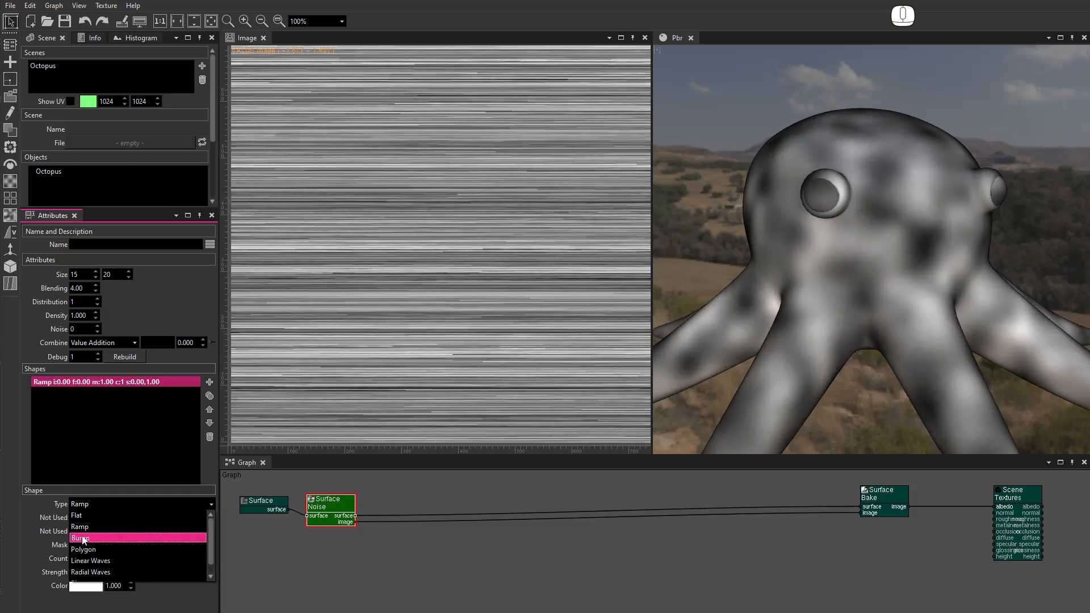
{"action": "left_click", "coordinate": [84, 529]}
{"action": "left_click", "coordinate": [87, 503]}
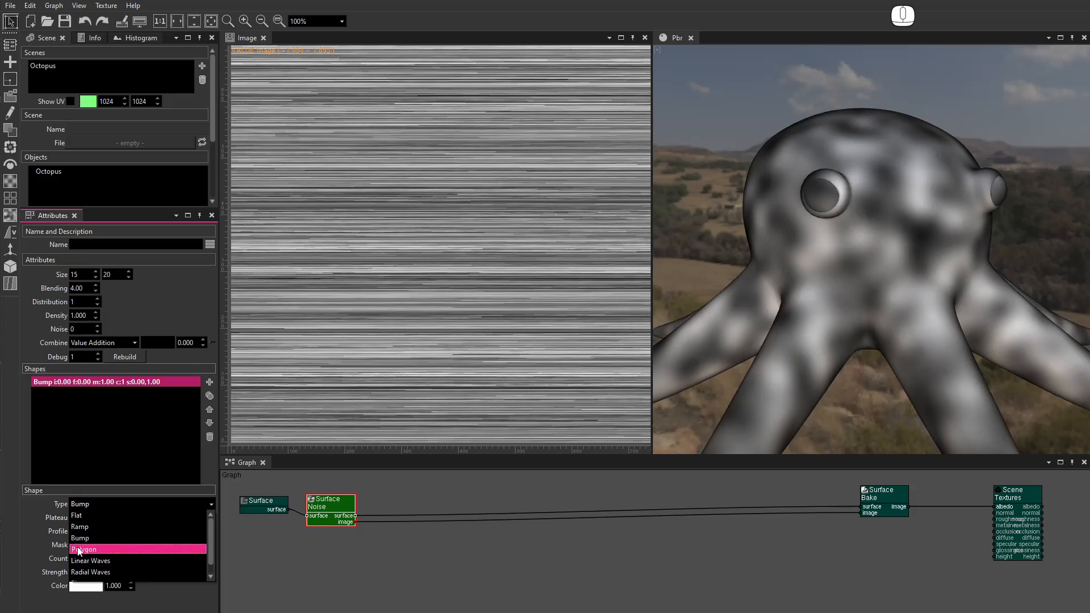
{"action": "left_click", "coordinate": [79, 550]}
{"action": "left_click", "coordinate": [87, 504]}
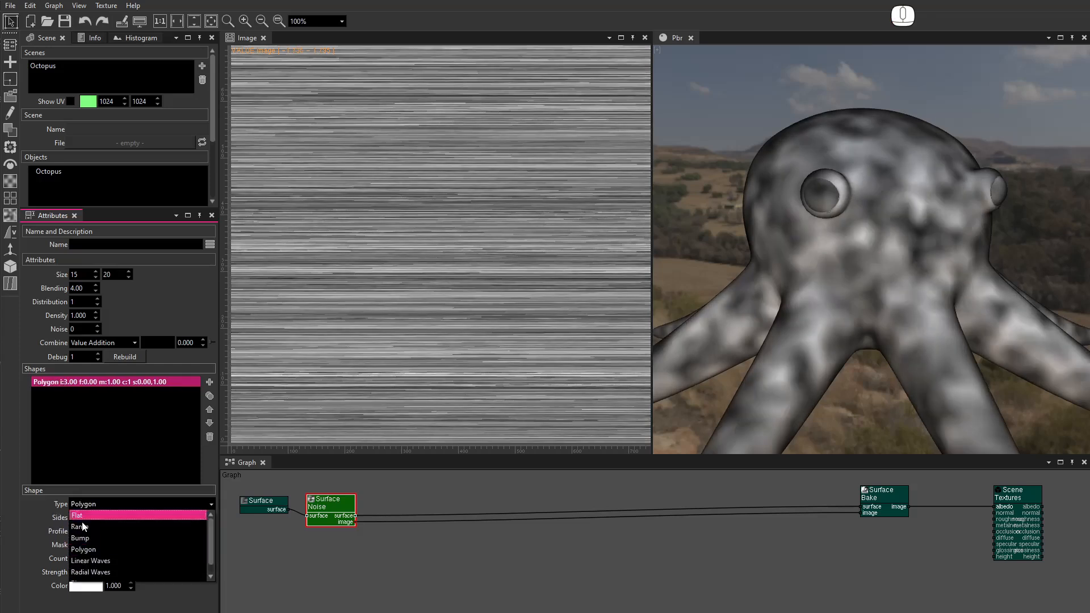
{"action": "left_click", "coordinate": [81, 563]}
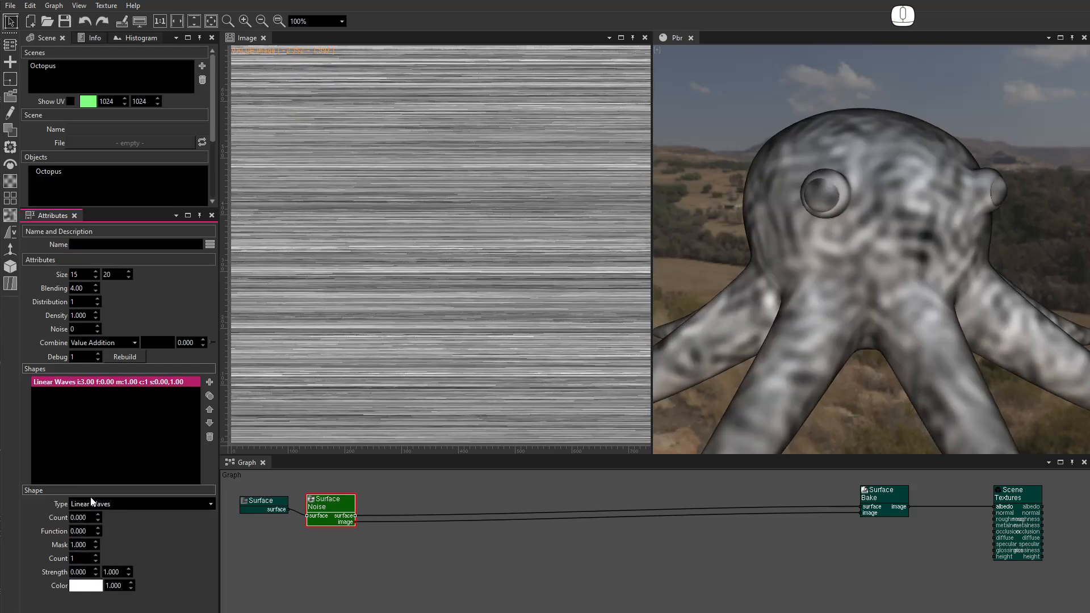
Step: Try the Radial Waves and Ring types for the shape and return it to Flat
{"action": "left_click", "coordinate": [91, 501]}
{"action": "left_click", "coordinate": [85, 574]}
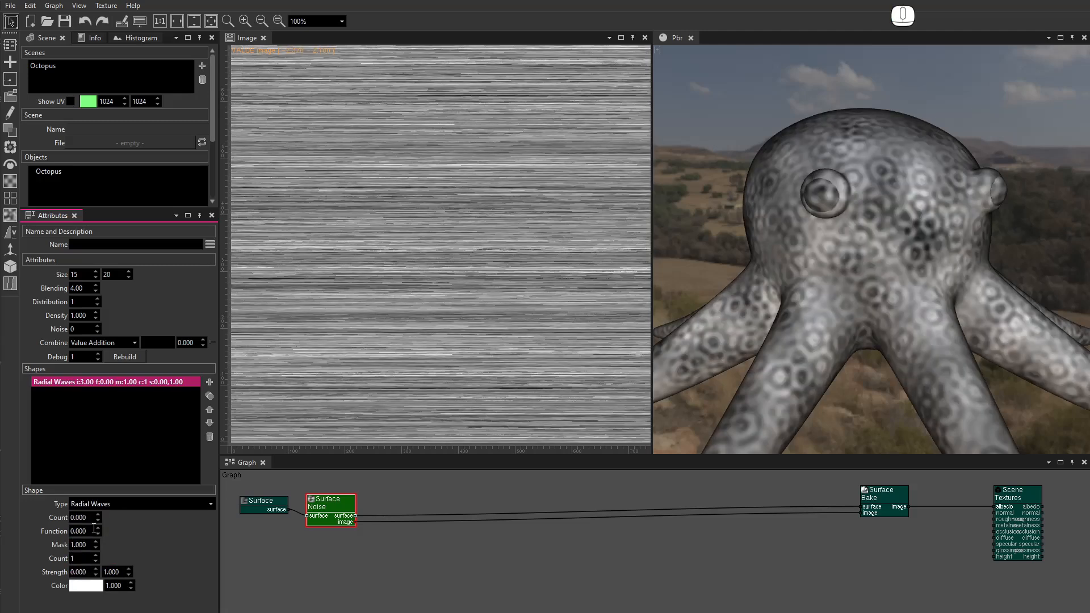
{"action": "left_click", "coordinate": [104, 504]}
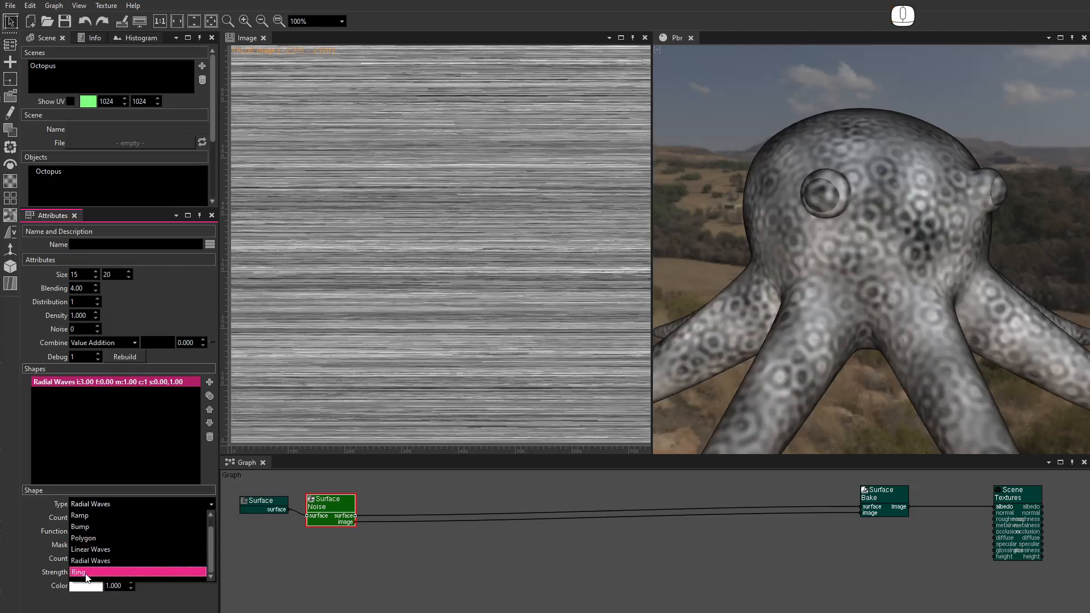
{"action": "left_click", "coordinate": [86, 565]}
{"action": "left_click", "coordinate": [93, 503]}
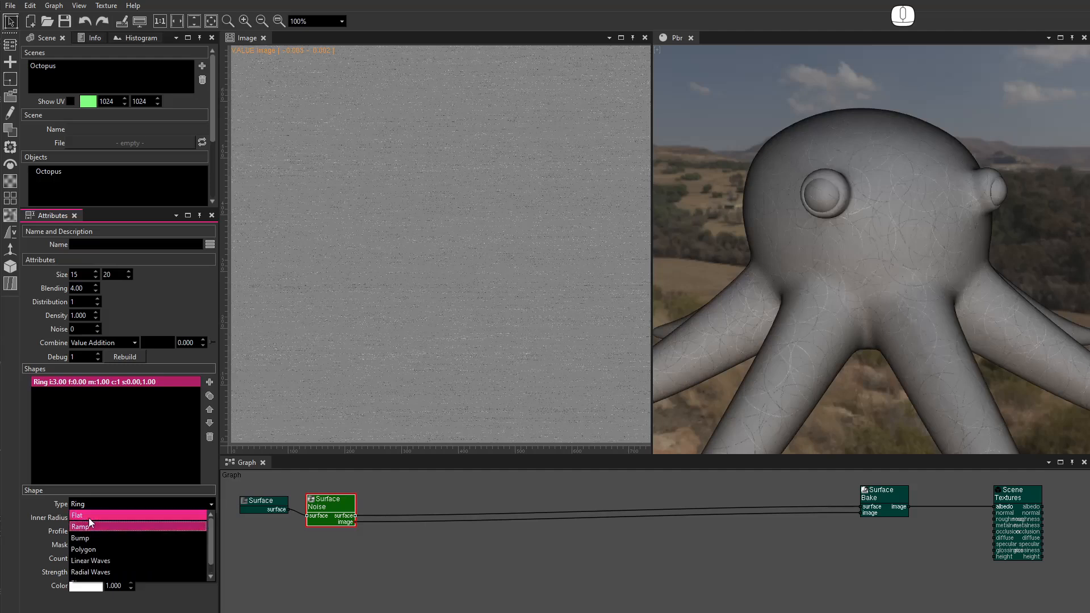
{"action": "left_click", "coordinate": [94, 517]}
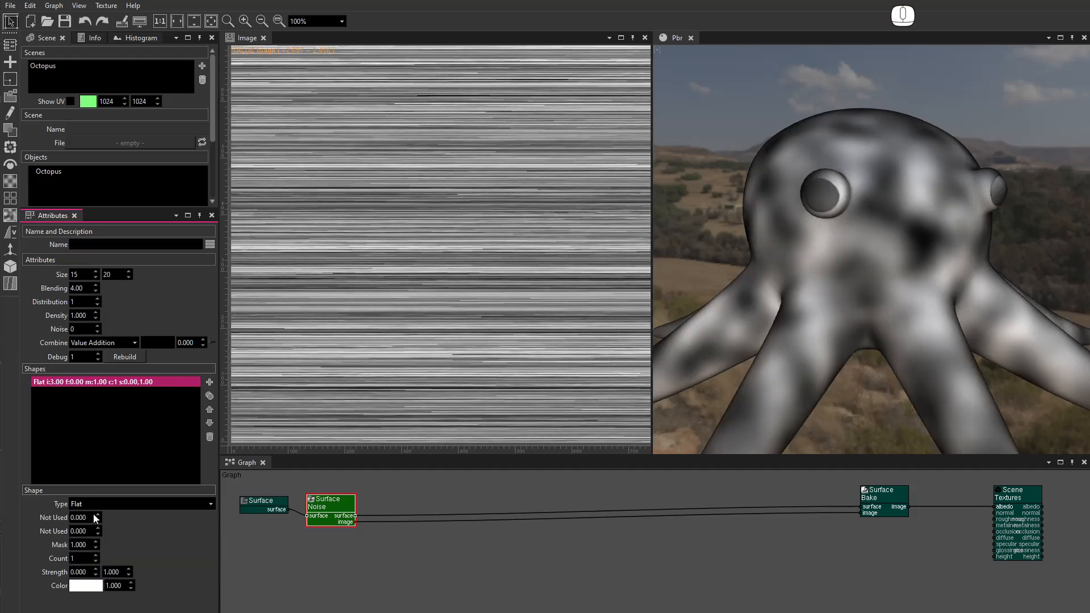
Step: Set the Flat shape's Mask to 0 and lower the noise Density to 0.1
{"action": "left_click_drag", "start_coordinate": [88, 545], "coordinate": [46, 536]}
{"action": "type", "text": "0"}
{"action": "key", "text": "Return"}
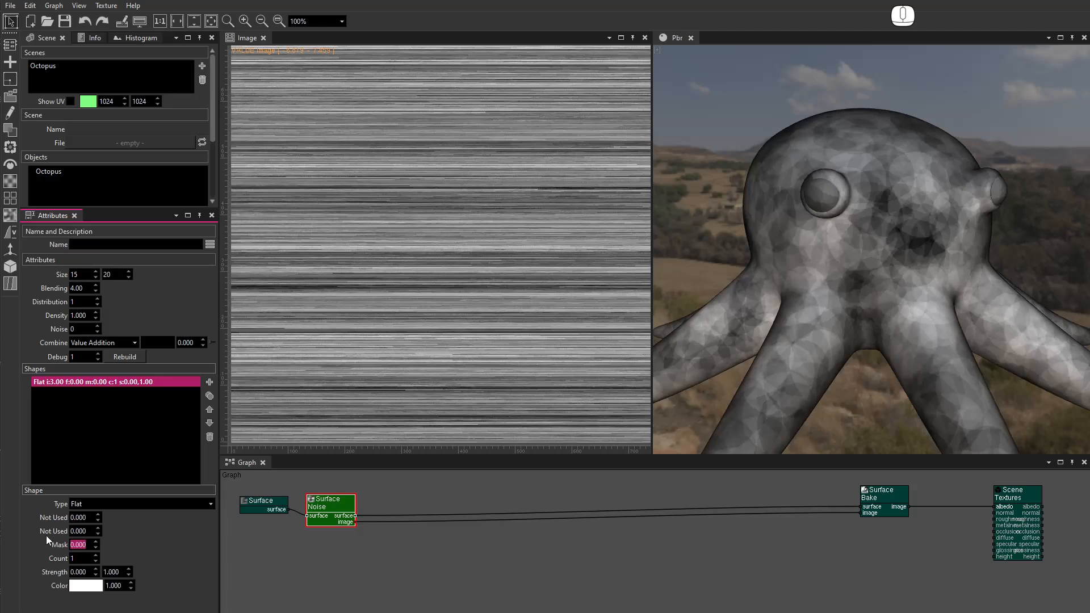
{"action": "left_click", "coordinate": [90, 316]}
{"action": "type", "text": "0.1"}
{"action": "key", "text": "Return"}
{"action": "left_click_drag", "start_coordinate": [810, 218], "coordinate": [825, 345], "text": "alt"}
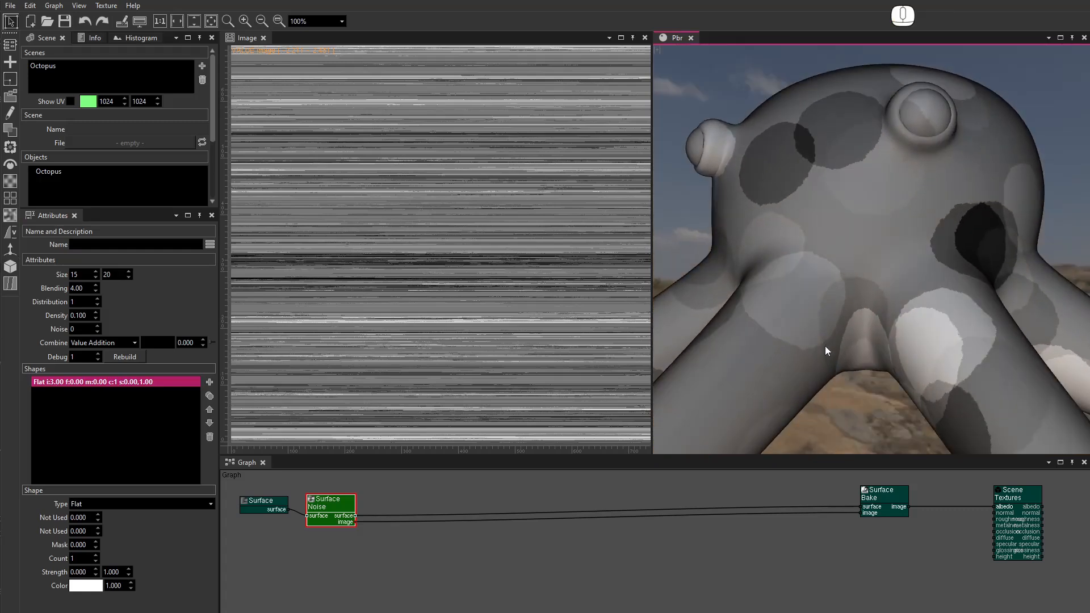
{"action": "left_click_drag", "start_coordinate": [877, 302], "coordinate": [1088, 278], "text": "alt"}
{"action": "left_click_drag", "start_coordinate": [976, 279], "coordinate": [999, 291], "text": "alt"}
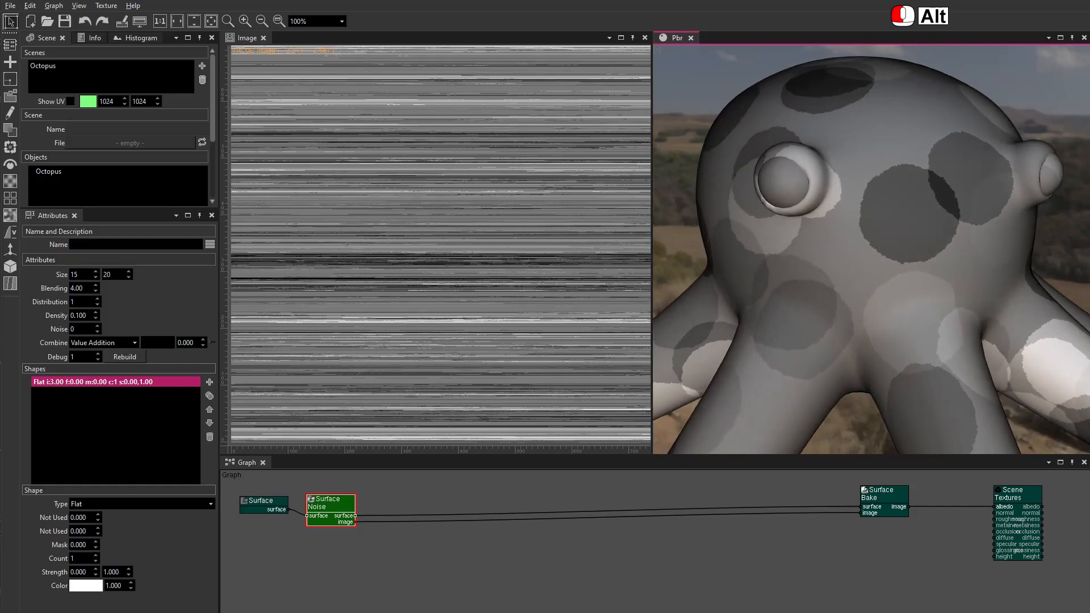
Step: Try the Ramp type for the shape and switch it to Bump with a Plateau of 0.3
{"action": "left_click", "coordinate": [108, 503]}
{"action": "left_click", "coordinate": [100, 523]}
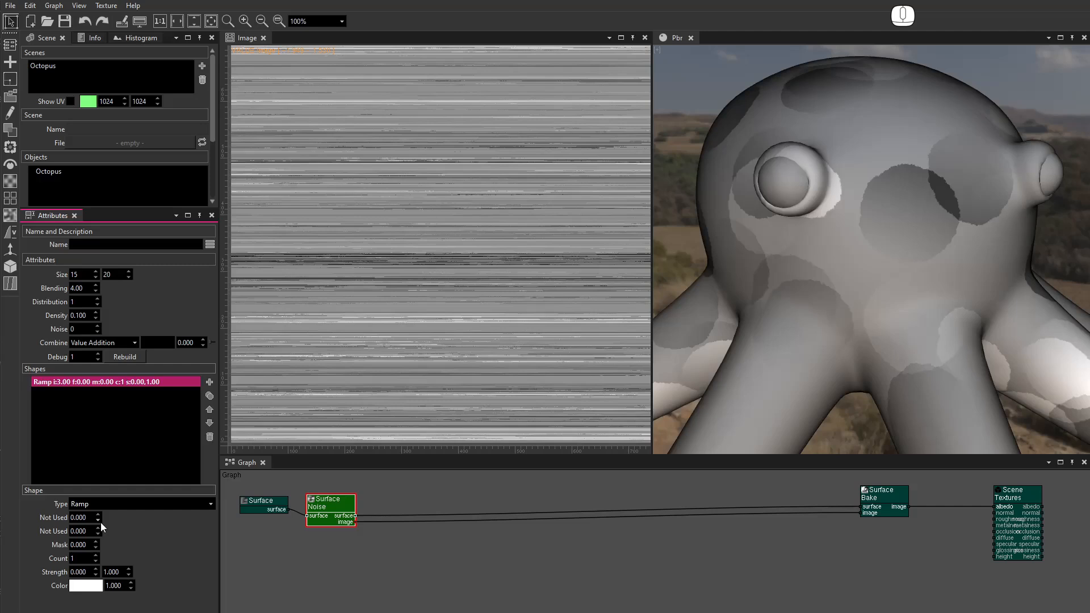
{"action": "left_click", "coordinate": [118, 502]}
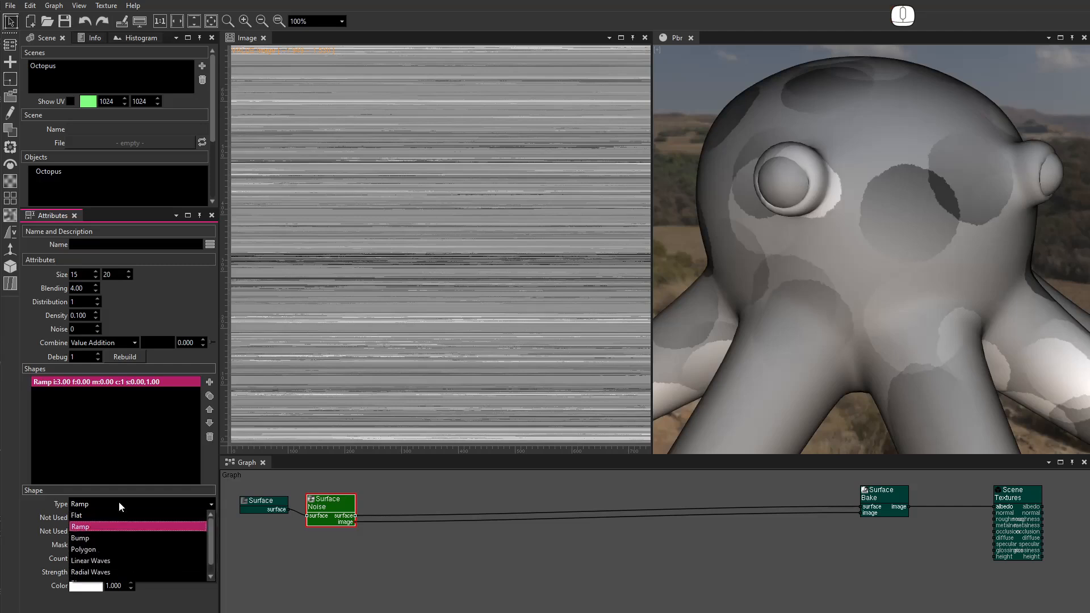
{"action": "left_click", "coordinate": [106, 533]}
{"action": "left_click_drag", "start_coordinate": [88, 518], "coordinate": [58, 518]}
{"action": "type", "text": ".3"}
{"action": "key", "text": "Return"}
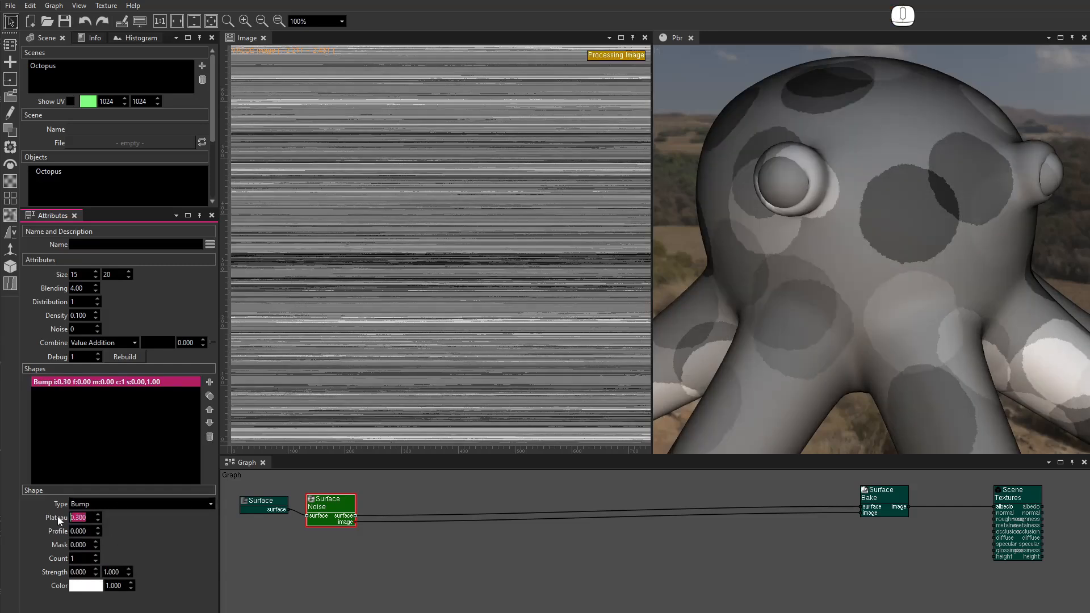
Step: Try Plateau values of 0.8 and 1 on the Bump shape and return it to 0.3
{"action": "type", "text": "0.8"}
{"action": "key", "text": "Return"}
{"action": "type", "text": "1"}
{"action": "key", "text": "Return"}
{"action": "type", "text": "0.3"}
{"action": "key", "text": "Tab"}
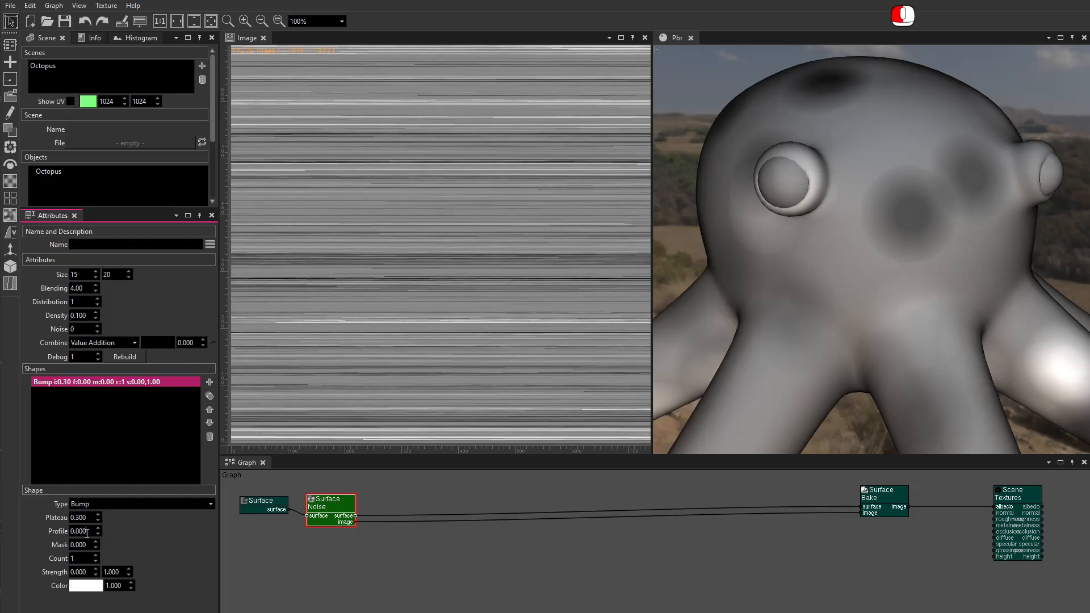
Step: Try Profile values of 2 and 3 on the Bump shape
{"action": "type", "text": "2"}
{"action": "key", "text": "Return"}
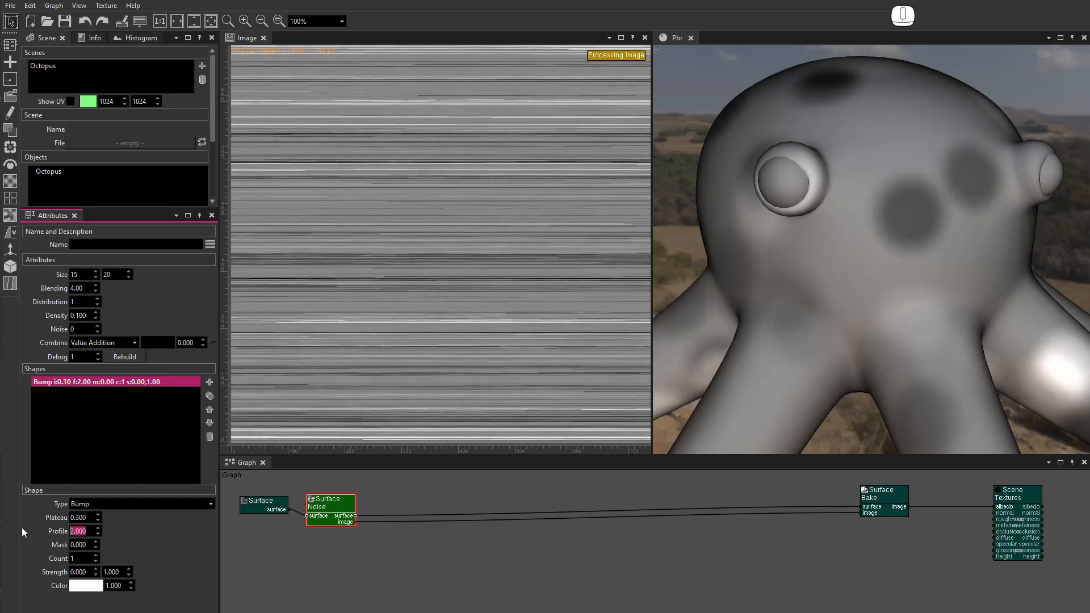
{"action": "type", "text": "3"}
{"action": "key", "text": "Return"}
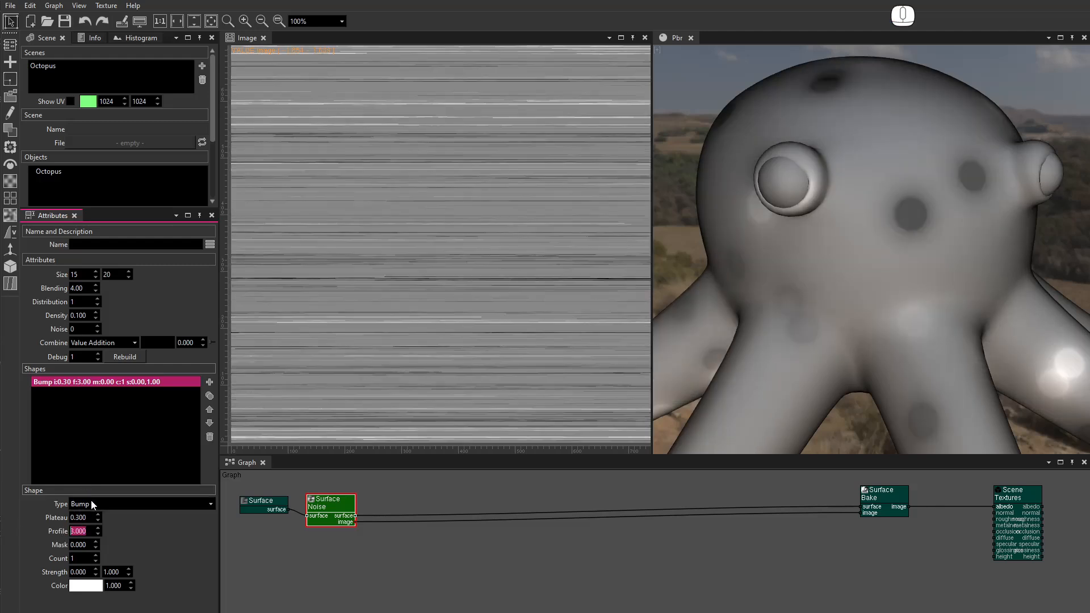
Step: Change the shape type to Polygon with Profile 0 and try 4, 5 and 6 sides
{"action": "left_click", "coordinate": [91, 503]}
{"action": "left_click", "coordinate": [84, 549]}
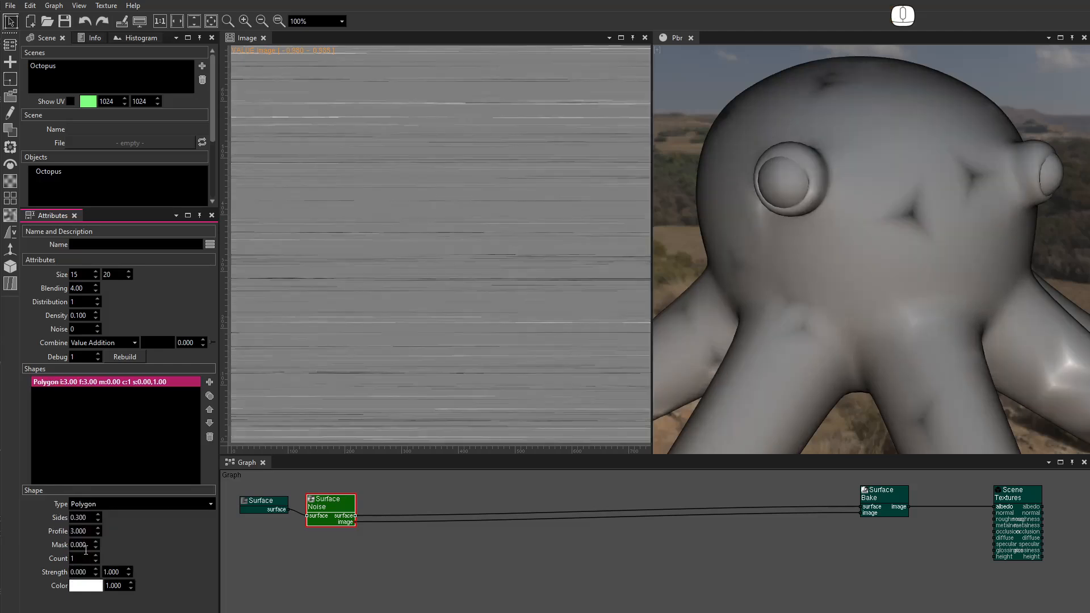
{"action": "double_click", "coordinate": [88, 518]}
{"action": "type", "text": "4"}
{"action": "key", "text": "Return"}
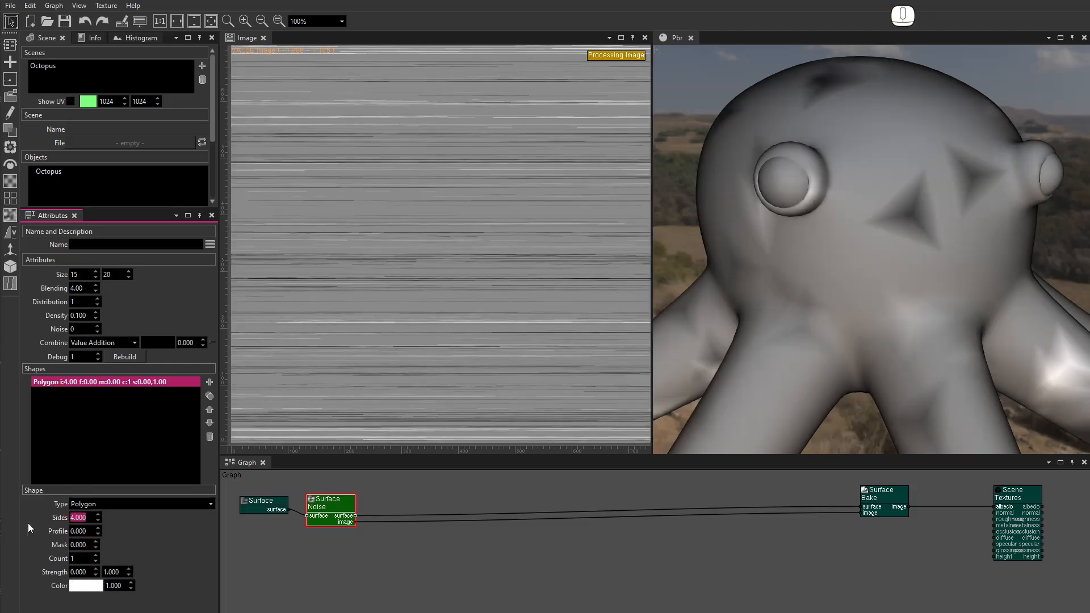
{"action": "type", "text": "5"}
{"action": "key", "text": "Return"}
{"action": "type", "text": "6"}
{"action": "key", "text": "Return"}
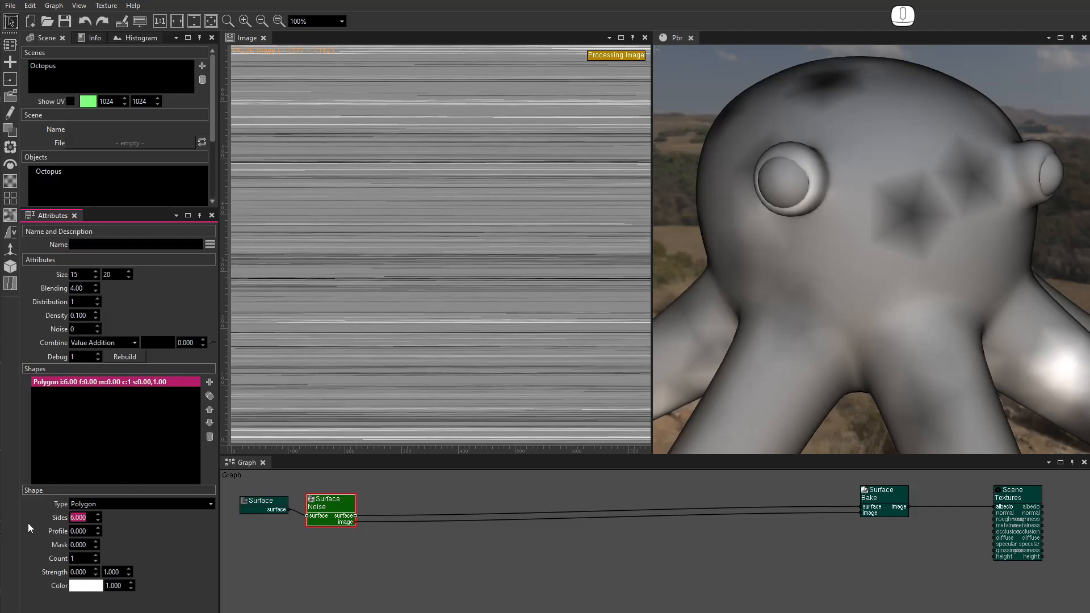
Step: Set the polygon's Sides to 3 and try Profile values of 1, 3 and 4
{"action": "type", "text": "3"}
{"action": "key", "text": "Return"}
{"action": "key", "text": "Tab"}
{"action": "type", "text": "1"}
{"action": "key", "text": "Return"}
{"action": "type", "text": "3"}
{"action": "key", "text": "Return"}
{"action": "type", "text": "4"}
{"action": "key", "text": "Return"}
{"action": "key", "text": "shift+Tab"}
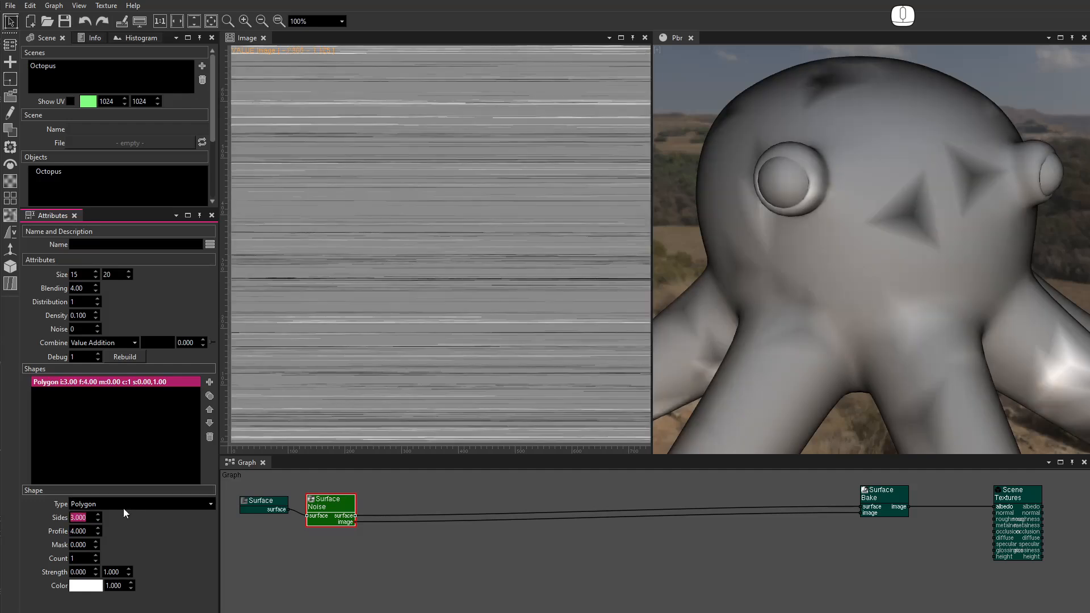
{"action": "key", "text": "Tab"}
Step: Change the shape type to Linear Waves and set the wave Count to 4
{"action": "left_click", "coordinate": [98, 504]}
{"action": "left_click", "coordinate": [87, 562]}
{"action": "left_click_drag", "start_coordinate": [89, 518], "coordinate": [32, 513]}
{"action": "key", "text": "Up"}
{"action": "key", "text": "Up"}
{"action": "key", "text": "Up"}
{"action": "key", "text": "Up"}
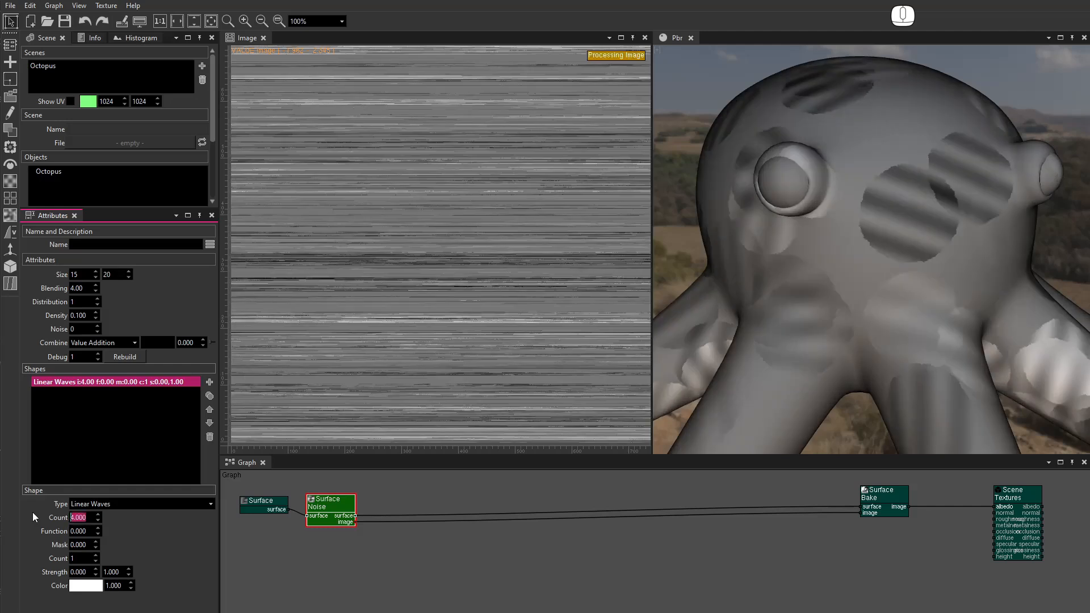
{"action": "key", "text": "Tab"}
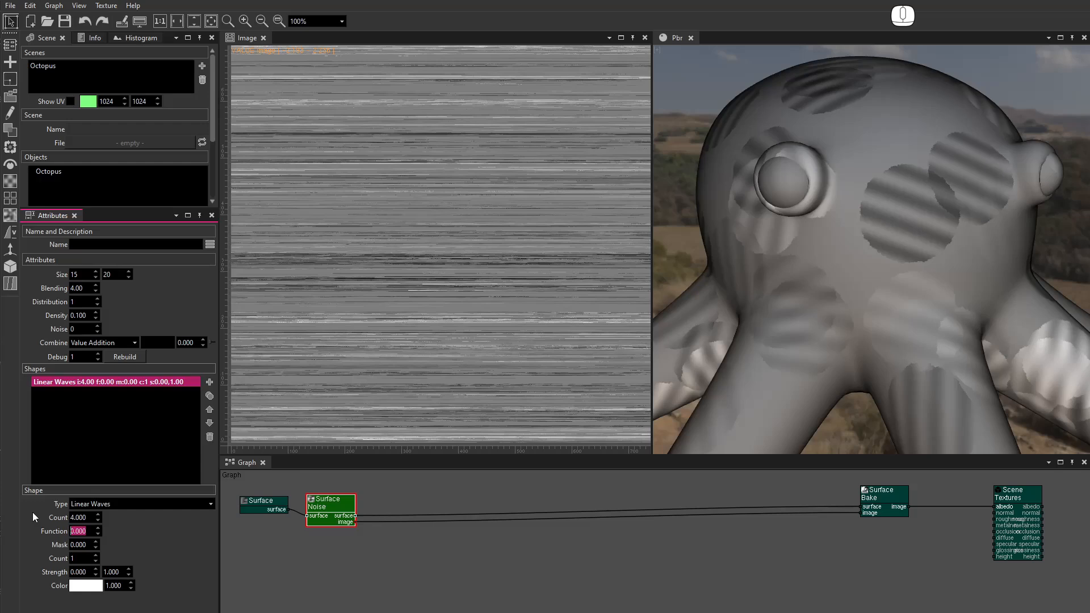
Step: Try Function values up to 5 on the Linear Waves shape and return Function to 0
{"action": "key", "text": "Up"}
{"action": "key", "text": "Up"}
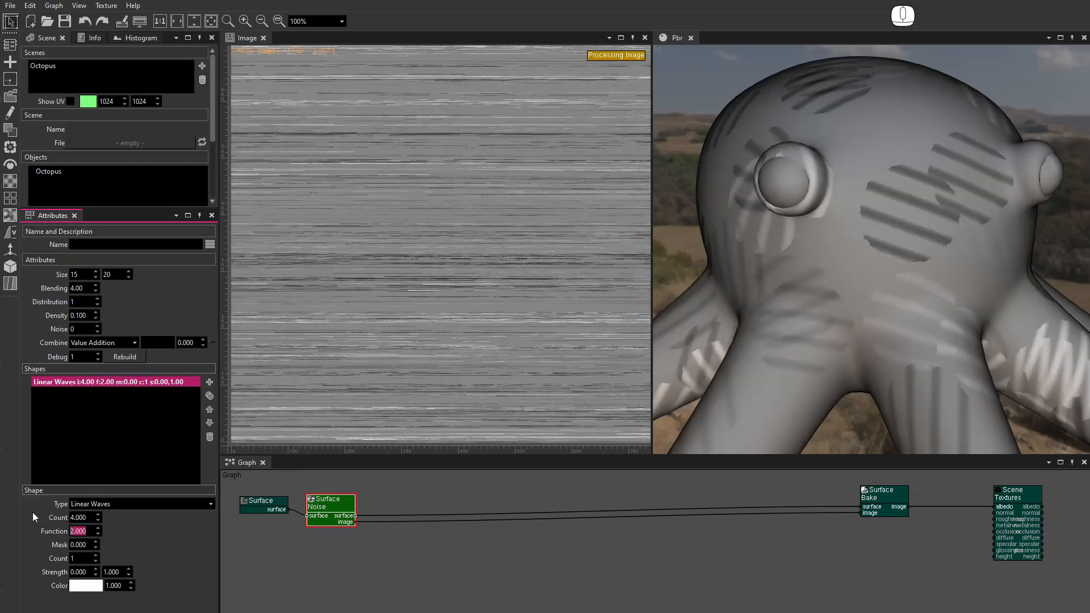
{"action": "key", "text": "Up"}
{"action": "key", "text": "Up"}
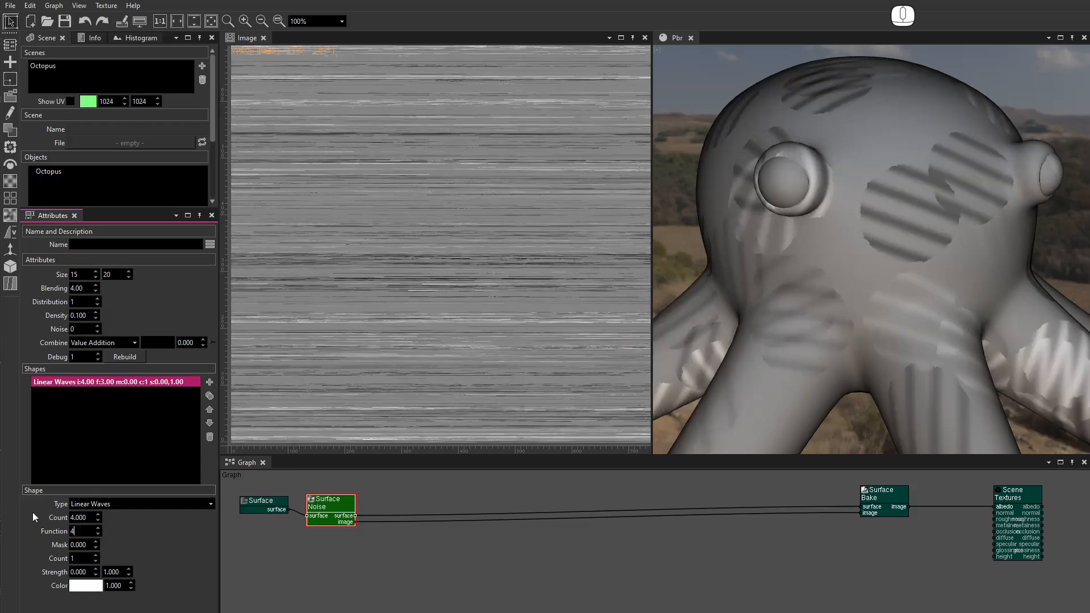
{"action": "key", "text": "Up"}
{"action": "key", "text": "Up"}
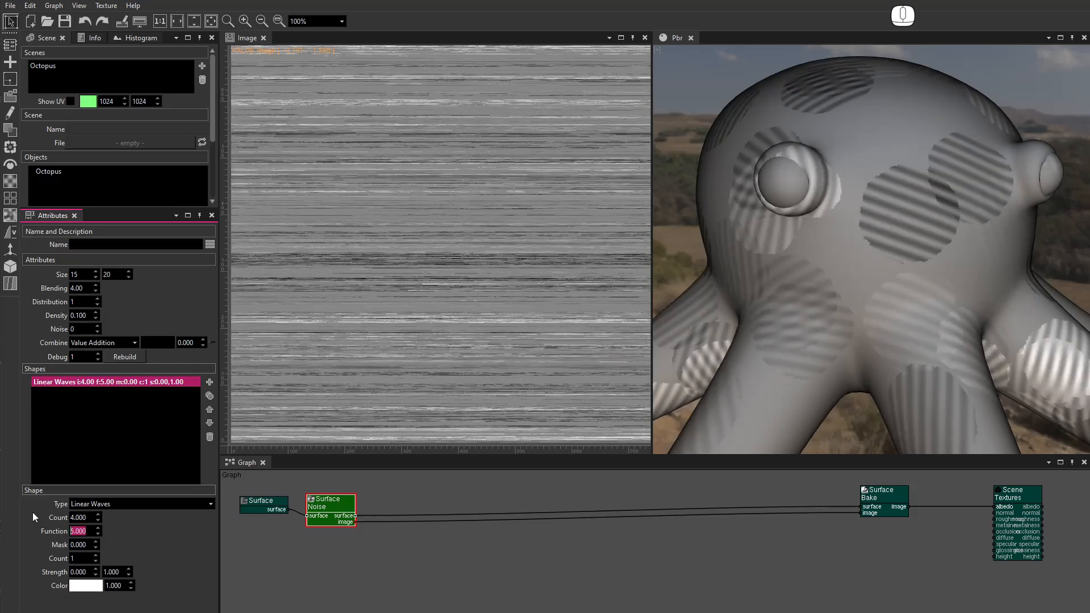
{"action": "type", "text": "0"}
{"action": "key", "text": "Return"}
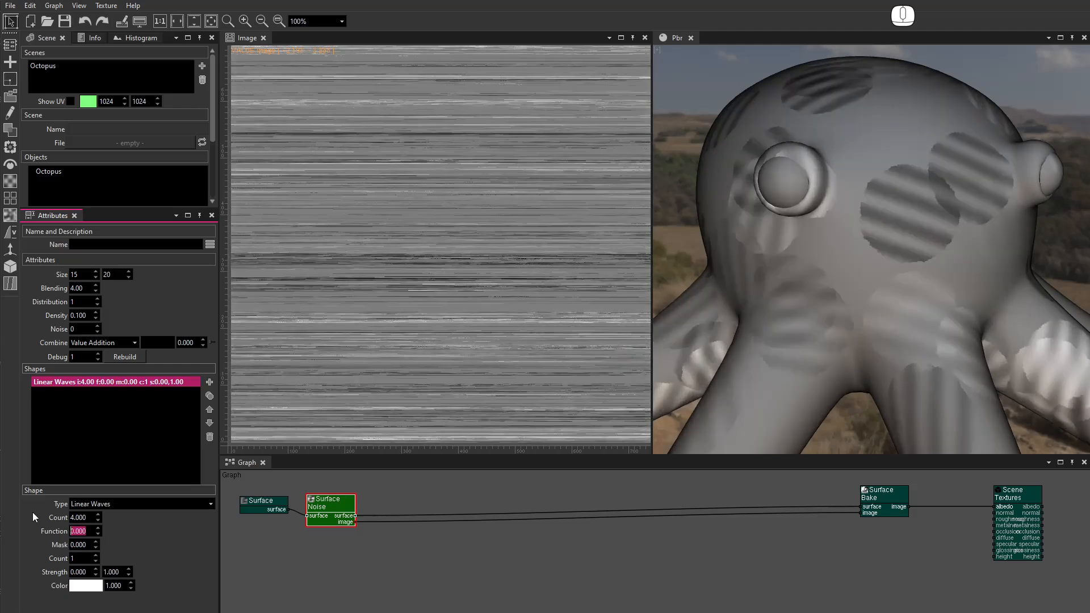
Step: Set the wave Count of the Linear Waves shape to 1
{"action": "left_click_drag", "start_coordinate": [90, 517], "coordinate": [31, 519]}
{"action": "type", "text": "1"}
{"action": "key", "text": "Return"}
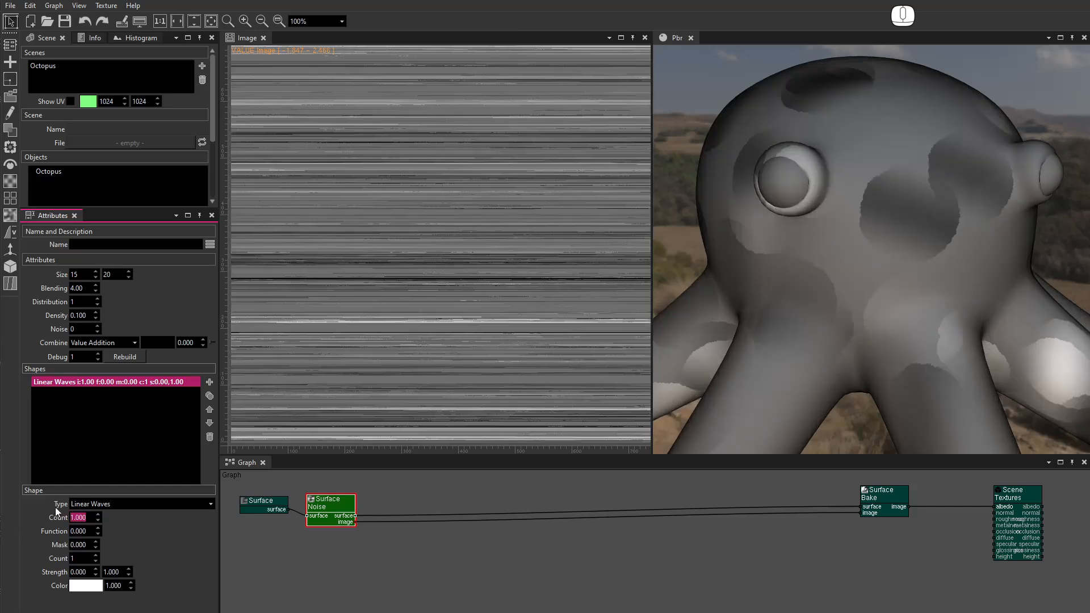
Step: Change the shape type to Radial Waves and set its wave Count to 4
{"action": "left_click", "coordinate": [80, 505]}
{"action": "left_click", "coordinate": [91, 572]}
{"action": "left_click_drag", "start_coordinate": [88, 520], "coordinate": [23, 519]}
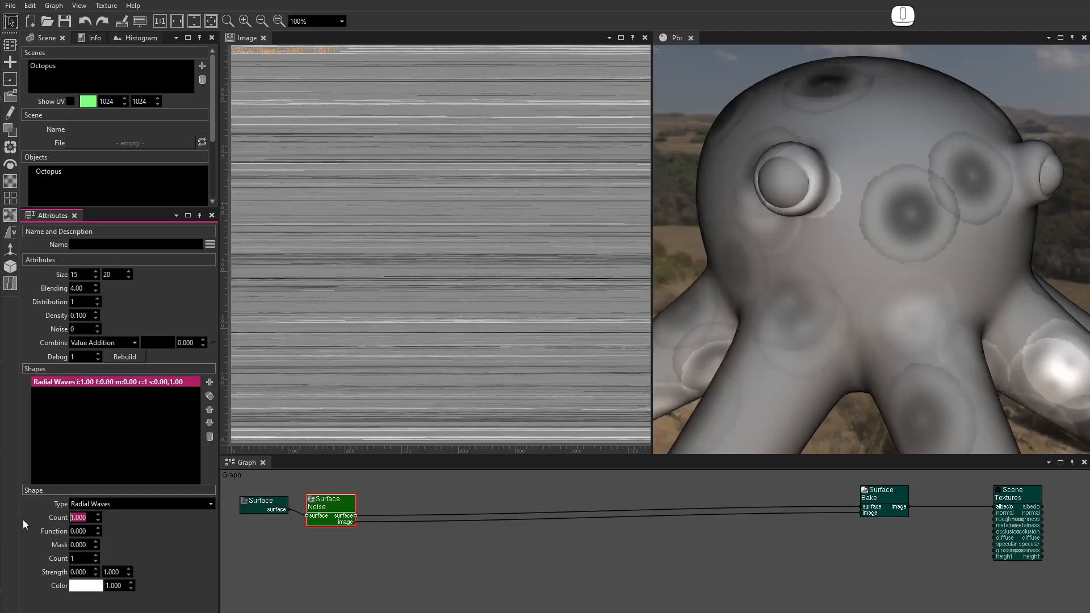
{"action": "type", "text": "4"}
{"action": "key", "text": "Return"}
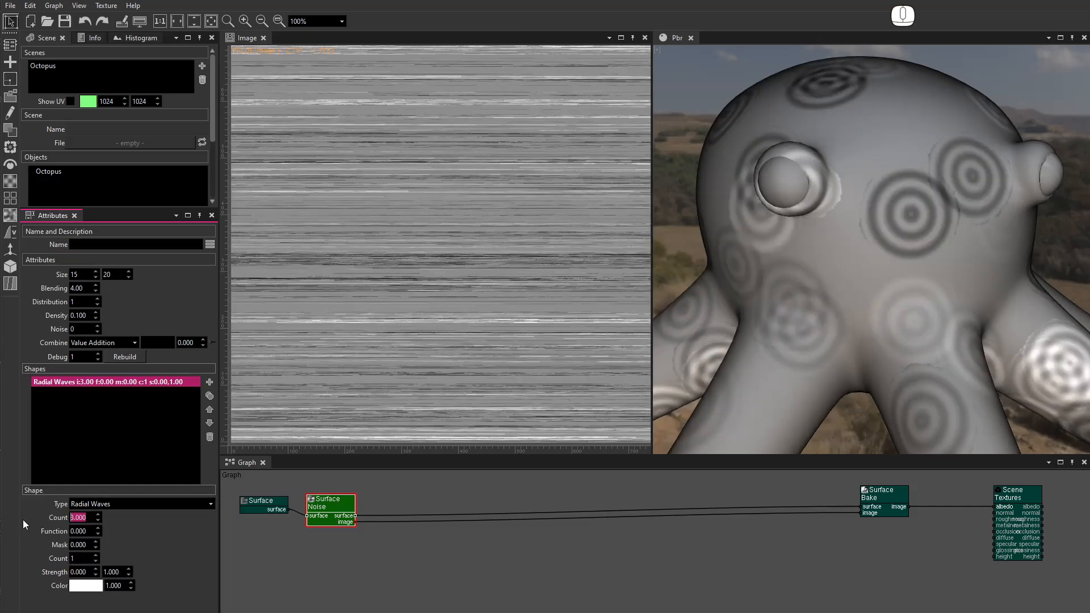
Step: Try Function values 1, 2, 3, 4 and 5 on the Radial Waves shape
{"action": "key", "text": "Tab"}
{"action": "type", "text": "1"}
{"action": "key", "text": "Return"}
{"action": "type", "text": "2"}
{"action": "key", "text": "Return"}
{"action": "type", "text": "3"}
{"action": "key", "text": "Return"}
{"action": "type", "text": "4"}
{"action": "key", "text": "Return"}
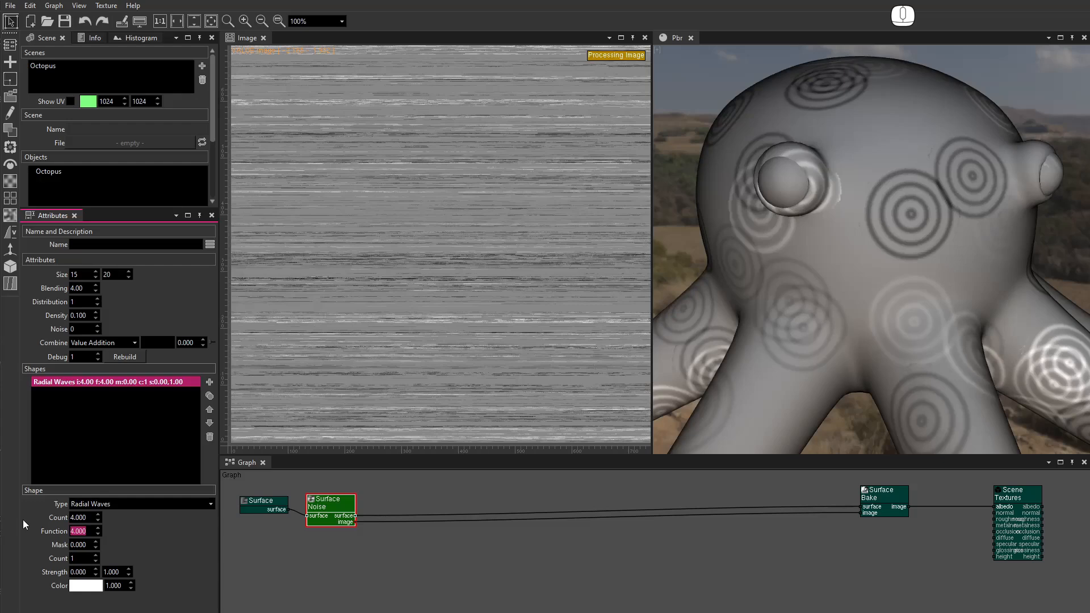
{"action": "type", "text": "5"}
{"action": "key", "text": "Return"}
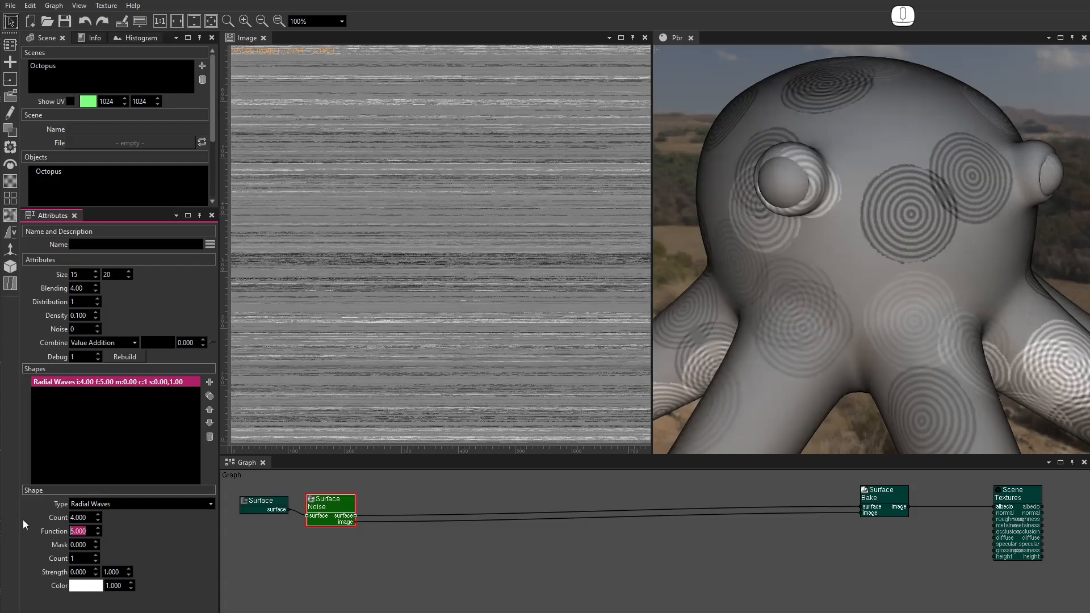
Step: Change the shape type to Ring and try Inner Radius values of 0.2, 0.4 and 0.6
{"action": "left_click", "coordinate": [98, 504]}
{"action": "left_click", "coordinate": [79, 572]}
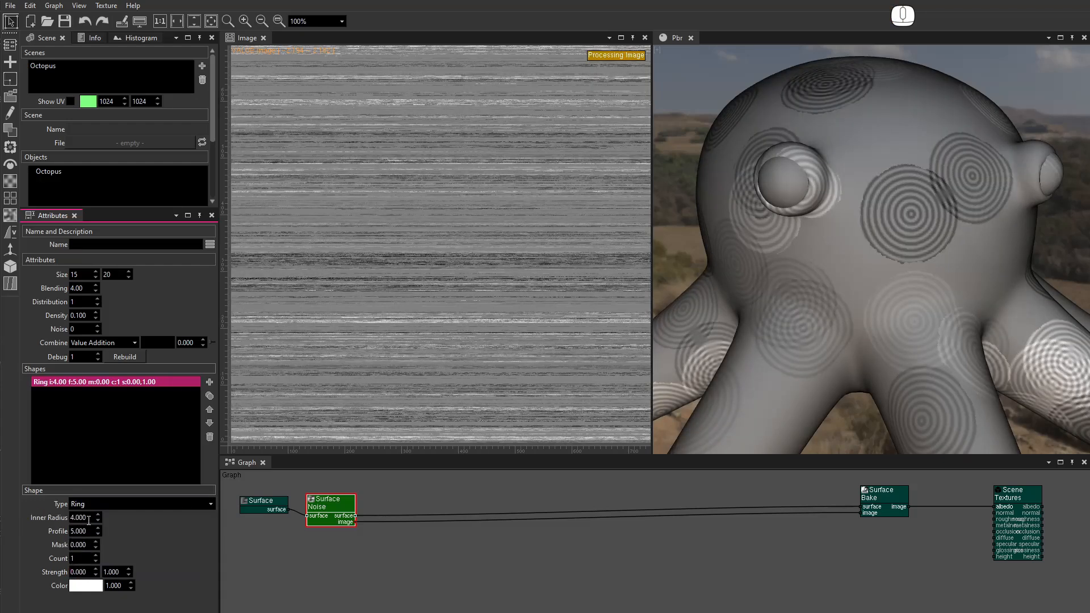
{"action": "key", "text": "Tab"}
{"action": "left_click", "coordinate": [79, 518]}
{"action": "type", "text": "0.2"}
{"action": "key", "text": "Return"}
{"action": "type", "text": "0.4"}
{"action": "key", "text": "Return"}
{"action": "type", "text": "0.6"}
{"action": "key", "text": "Return"}
Step: Try Profile values of 2 and 3 on the Ring shape
{"action": "key", "text": "Tab"}
{"action": "type", "text": "2"}
{"action": "key", "text": "Return"}
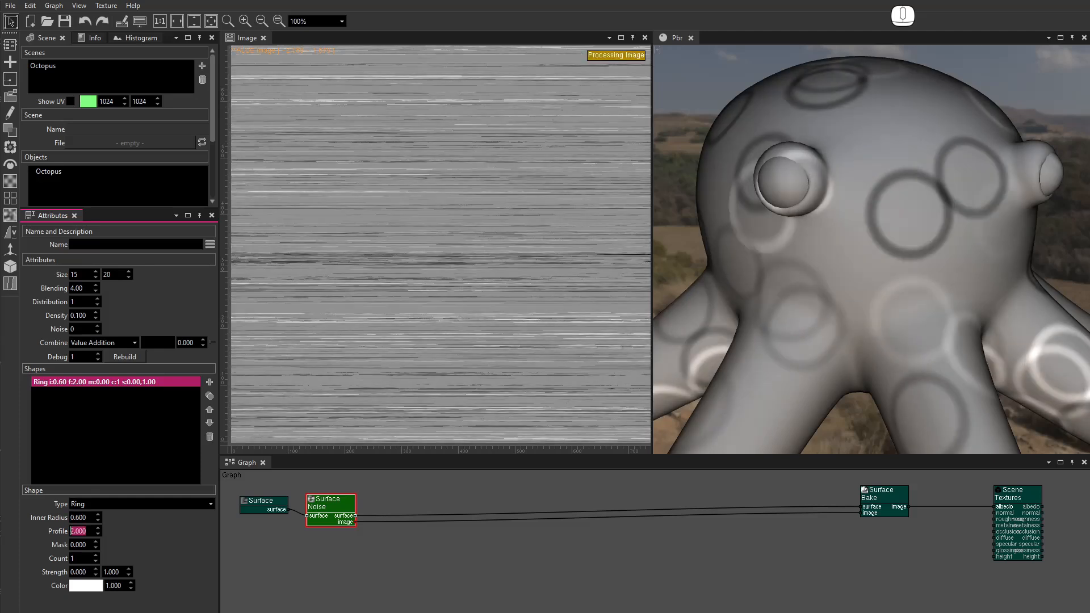
{"action": "type", "text": "3"}
{"action": "key", "text": "Return"}
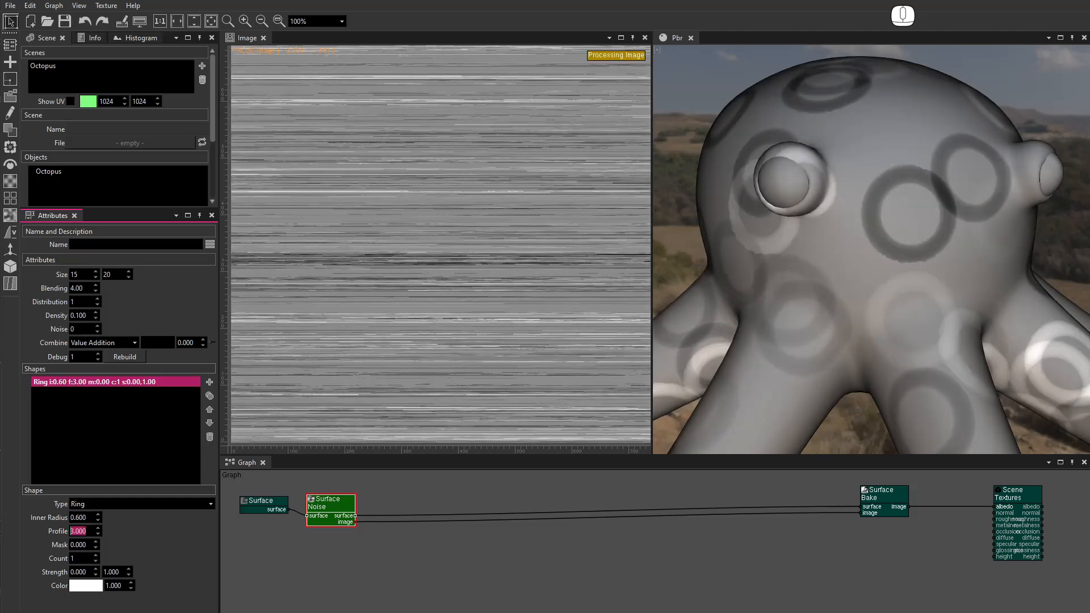
Step: Change the shape type back to Radial Waves with Count 4 and Function 4, and set its Mask to 1
{"action": "left_click", "coordinate": [91, 503]}
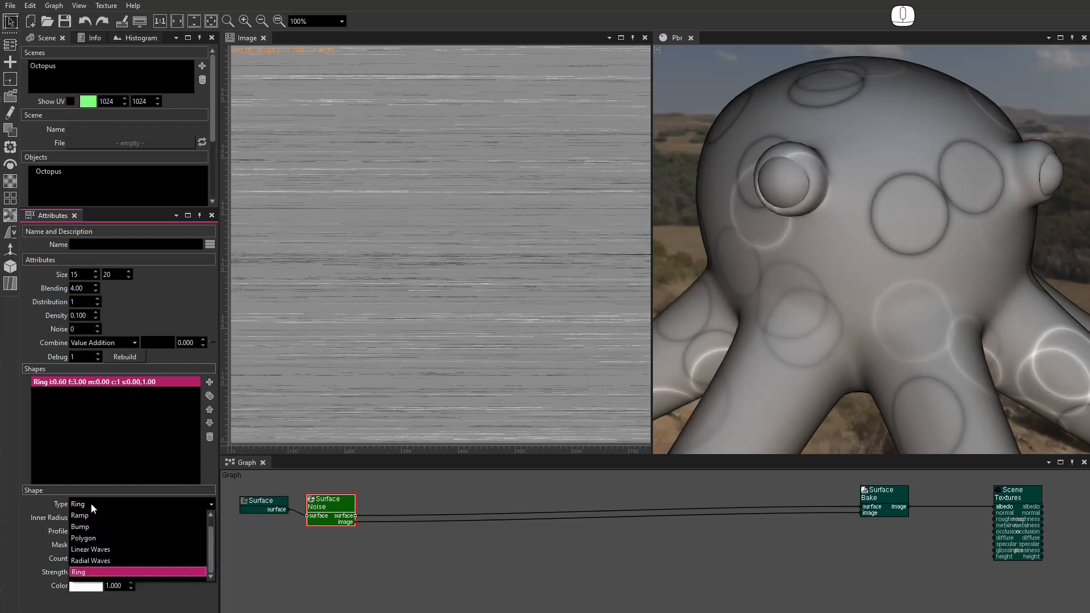
{"action": "left_click", "coordinate": [86, 561]}
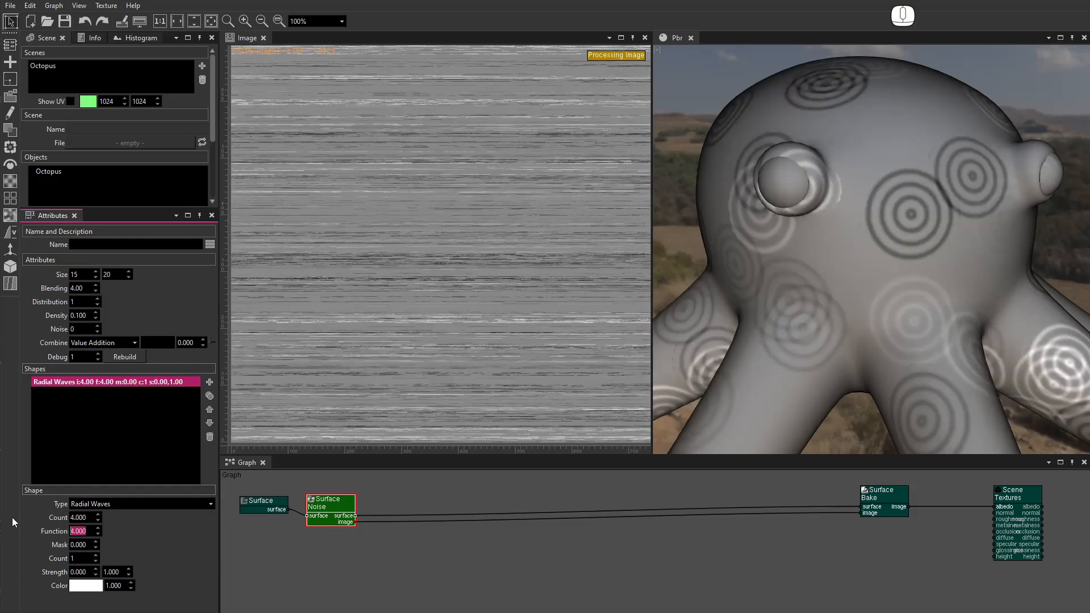
{"action": "double_click", "coordinate": [86, 544]}
{"action": "type", "text": "1"}
{"action": "key", "text": "Return"}
Step: Add a second shape of type Linear Waves with Count 3 and Function 2
{"action": "left_click", "coordinate": [210, 382]}
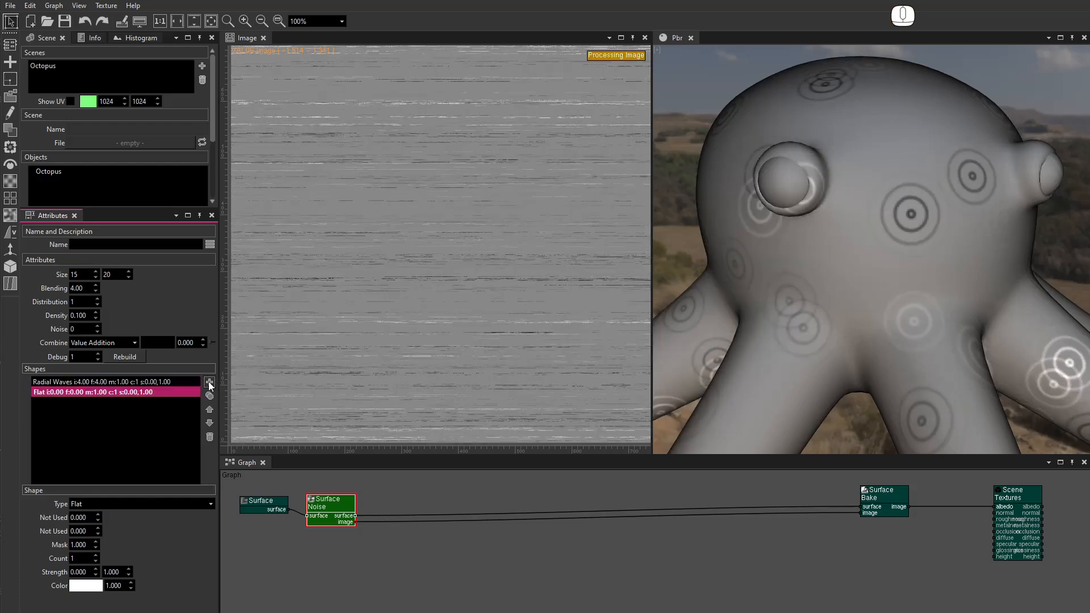
{"action": "left_click", "coordinate": [91, 503]}
{"action": "left_click", "coordinate": [92, 559]}
{"action": "left_click_drag", "start_coordinate": [90, 518], "coordinate": [3, 518]}
{"action": "type", "text": "3"}
{"action": "key", "text": "Tab"}
{"action": "type", "text": "2"}
{"action": "key", "text": "Return"}
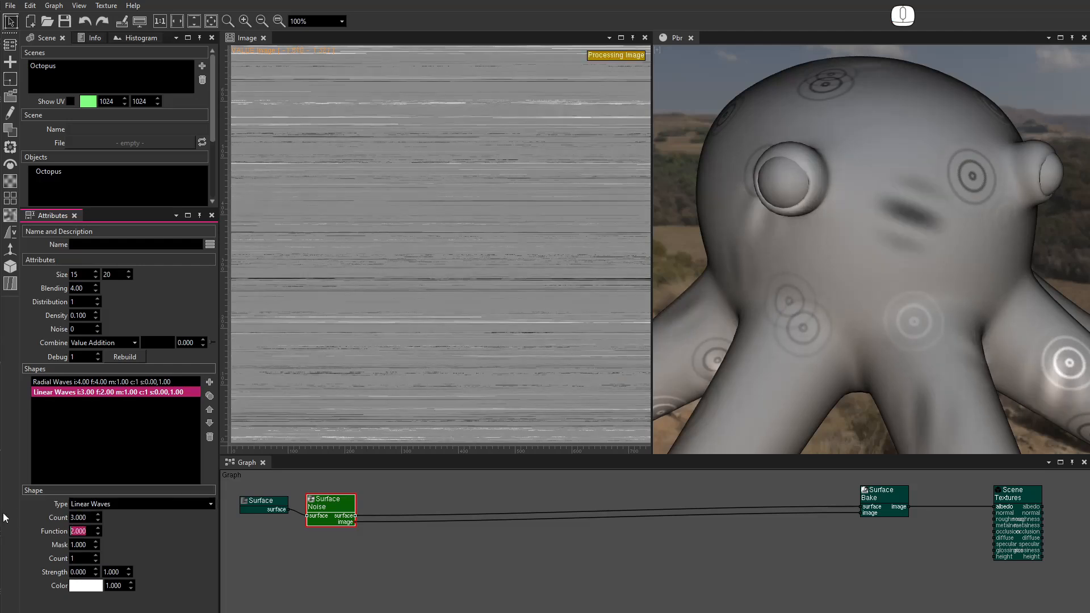
Step: Set the Linear Waves shape's first Strength value to 0.5 and duplicate the shape
{"action": "left_click_drag", "start_coordinate": [88, 573], "coordinate": [24, 572]}
{"action": "type", "text": "0.5"}
{"action": "key", "text": "Return"}
{"action": "left_click_drag", "start_coordinate": [909, 319], "coordinate": [806, 319], "text": "alt"}
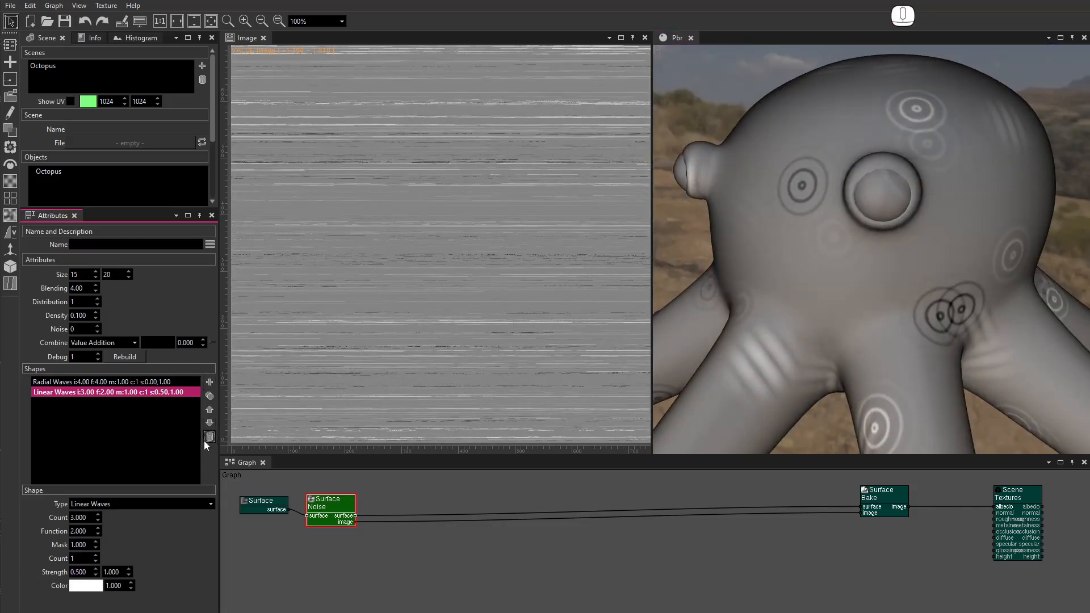
{"action": "left_click", "coordinate": [210, 396]}
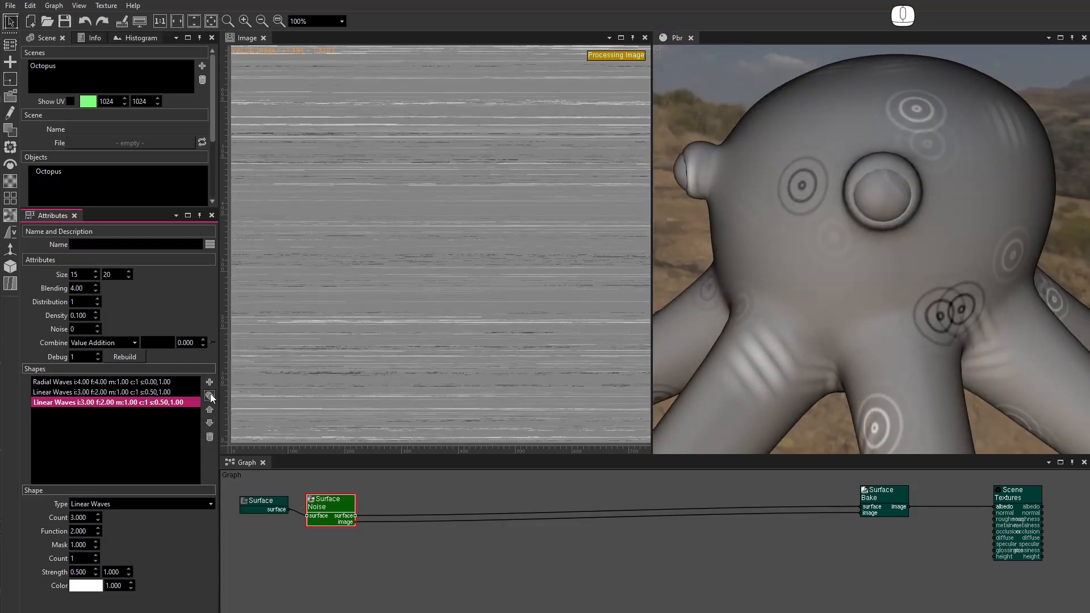
Step: Set the noise's Combine mode to RGBA Over and select the Radial Waves shape
{"action": "left_click", "coordinate": [117, 342]}
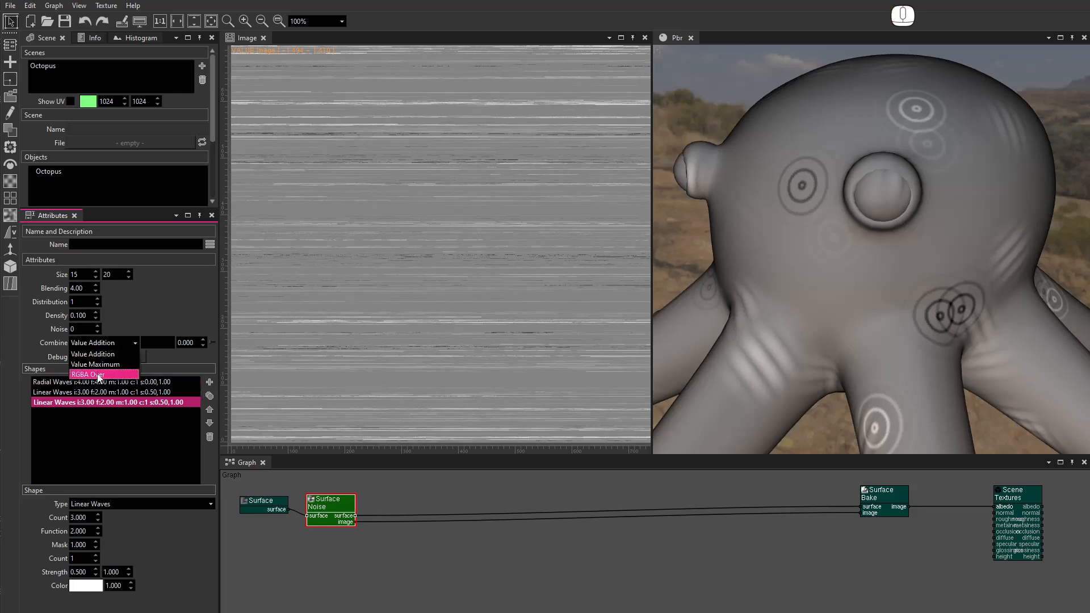
{"action": "left_click", "coordinate": [100, 375]}
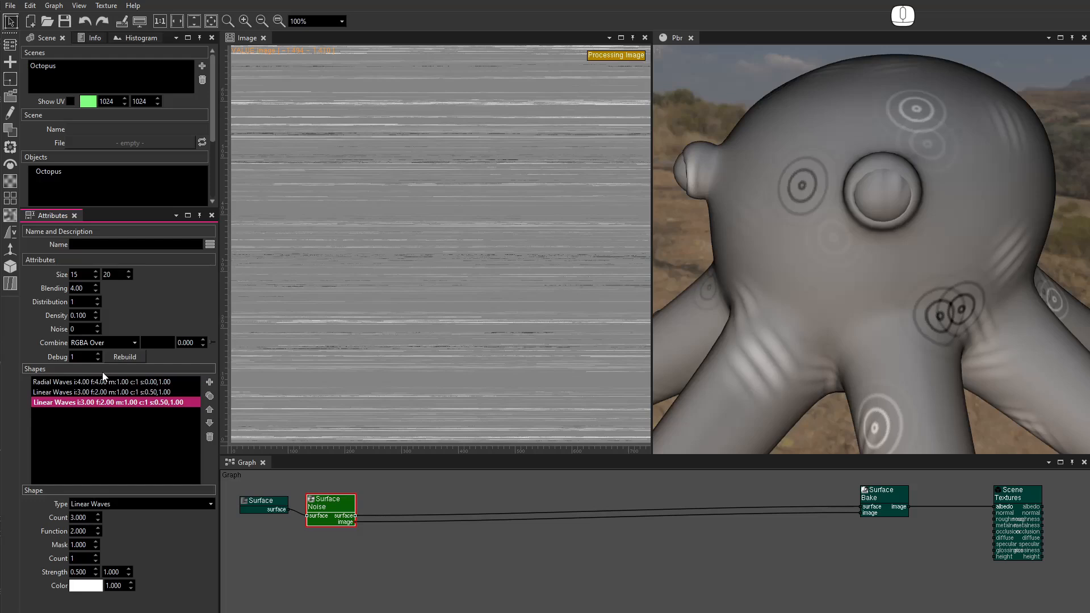
{"action": "left_click", "coordinate": [105, 382]}
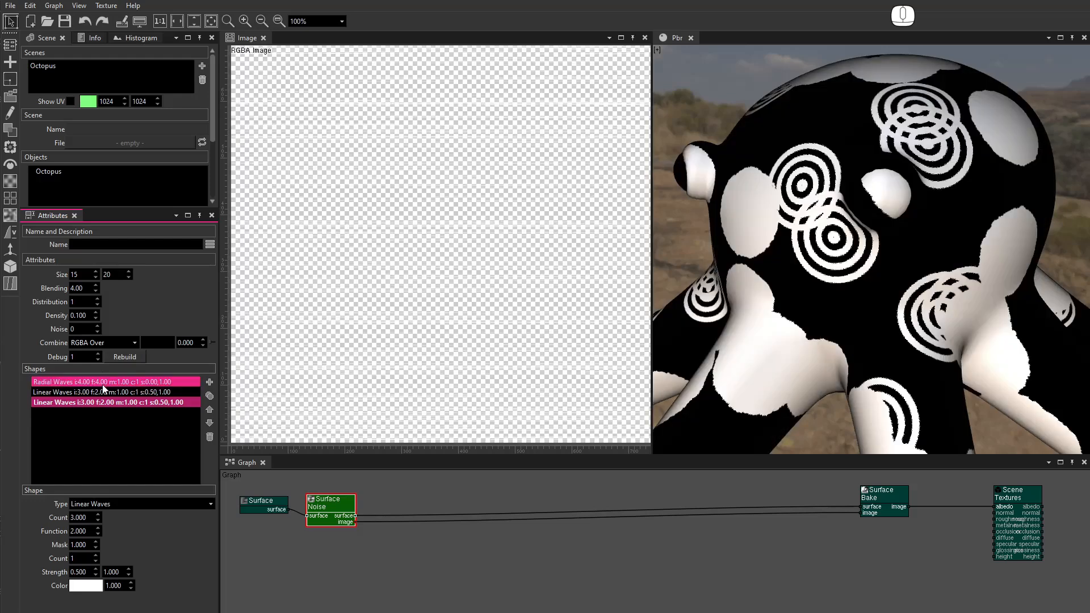
Step: Set the Combine background color to dark blue (Red 0, Green 0.025, Blue 0.640) with opacity 1
{"action": "left_click", "coordinate": [157, 341]}
{"action": "left_click", "coordinate": [483, 247]}
{"action": "left_click_drag", "start_coordinate": [488, 261], "coordinate": [483, 285]}
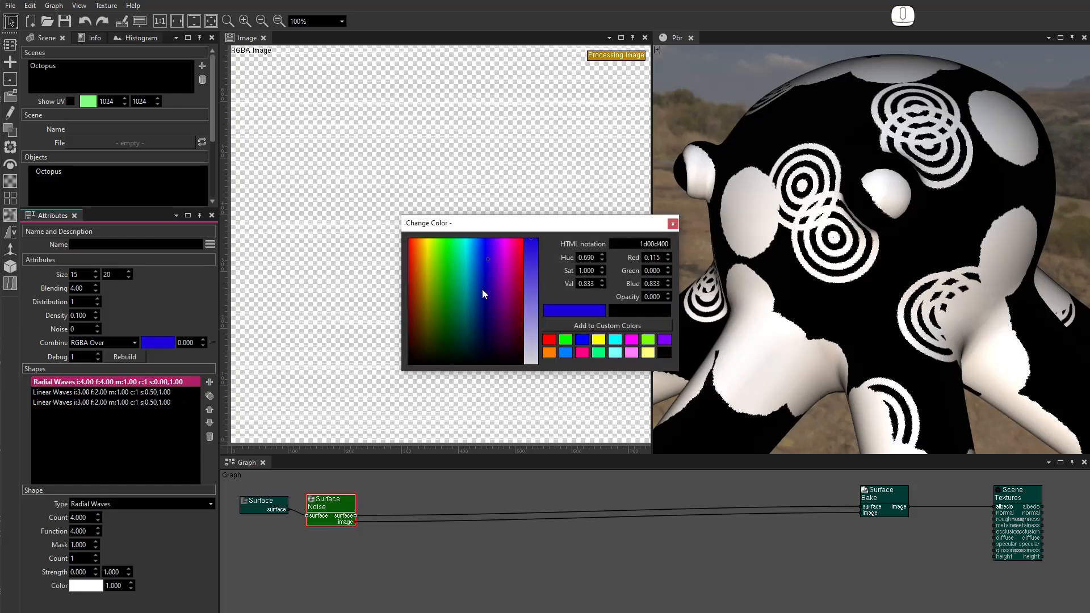
{"action": "left_click", "coordinate": [146, 340]}
{"action": "type", "text": "1"}
{"action": "key", "text": "Return"}
{"action": "left_click_drag", "start_coordinate": [522, 224], "coordinate": [491, 291]}
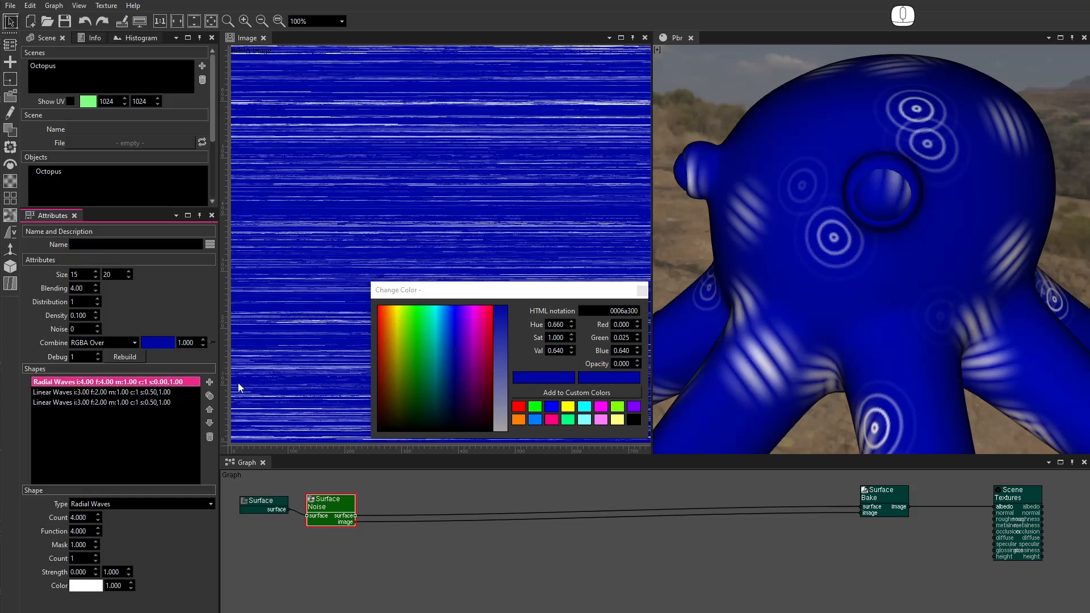
Step: Color the Radial Waves shape light blue and the first Linear Waves shape pink (ff7fff)
{"action": "left_click", "coordinate": [86, 586]}
{"action": "left_click", "coordinate": [502, 380]}
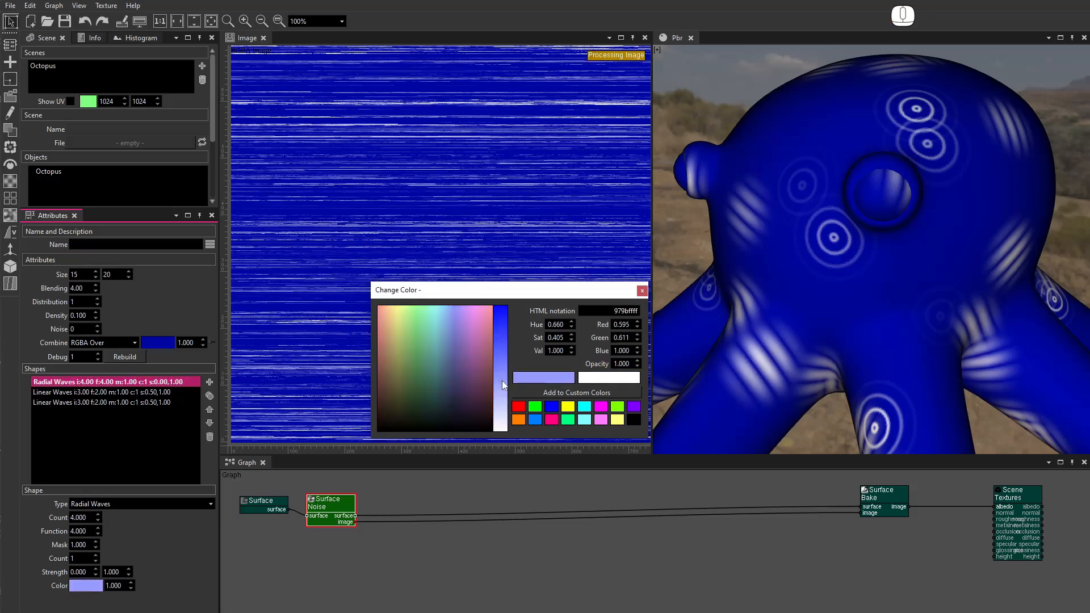
{"action": "left_click", "coordinate": [91, 393]}
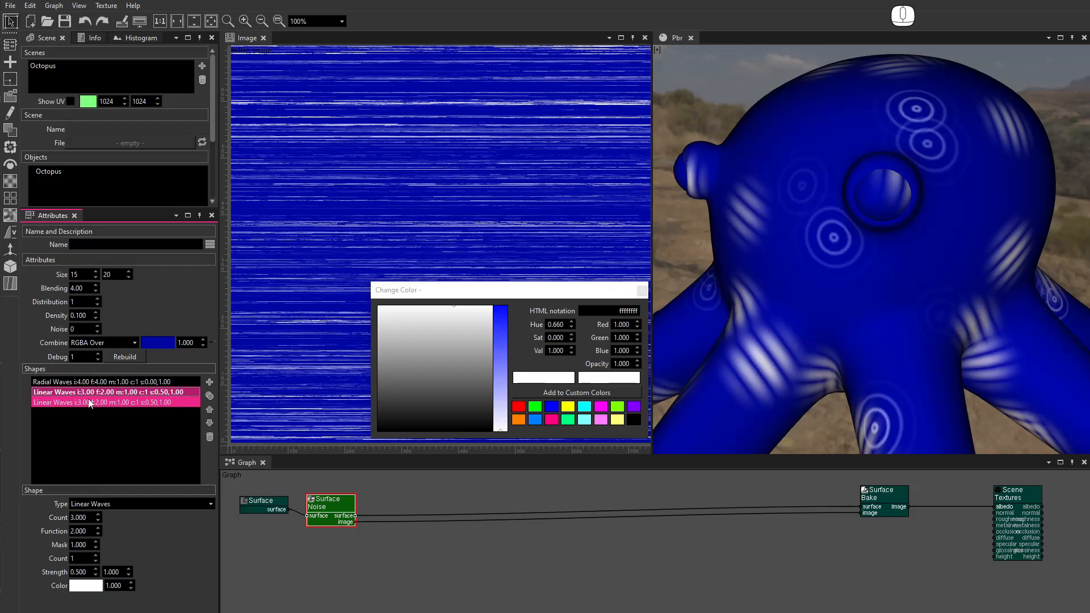
{"action": "left_click", "coordinate": [600, 420]}
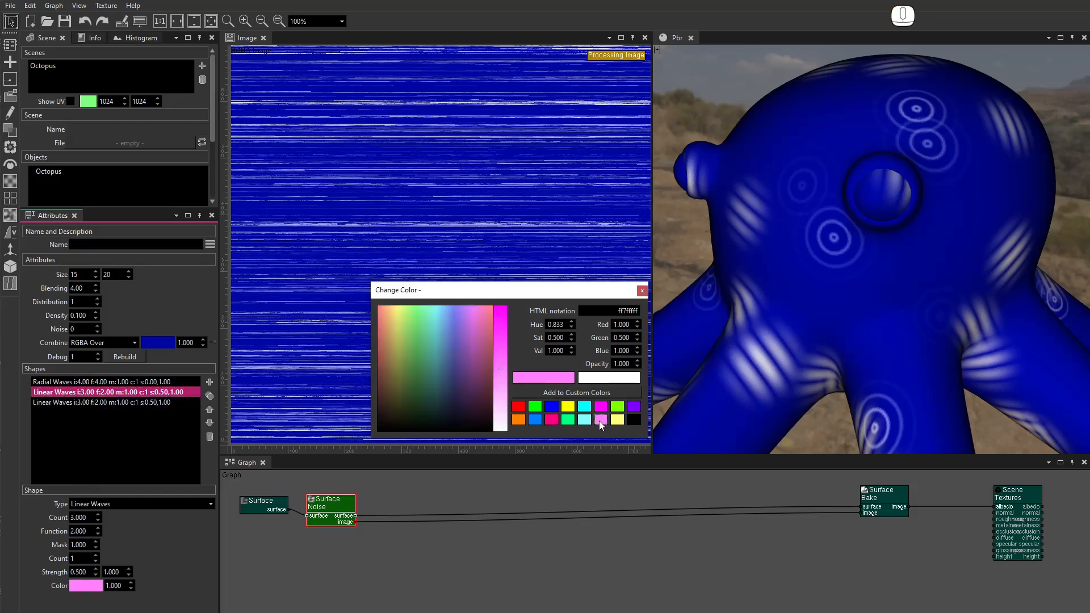
{"action": "left_click_drag", "start_coordinate": [764, 289], "coordinate": [843, 271], "text": "alt"}
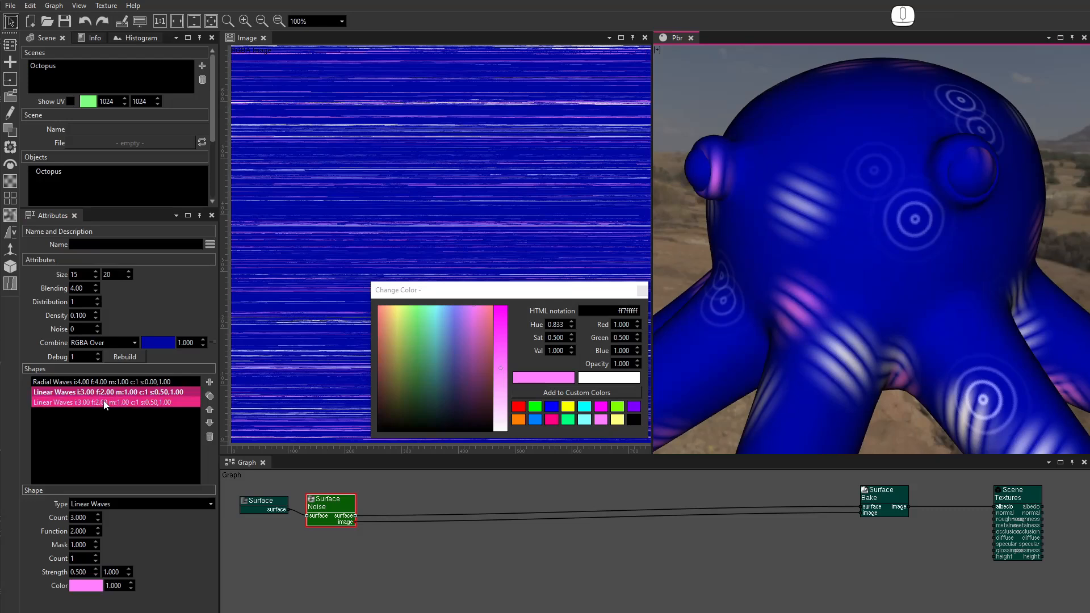
Step: Color the duplicated Linear Waves shape cyan (00ffff)
{"action": "left_click", "coordinate": [104, 404]}
{"action": "left_click", "coordinate": [585, 407]}
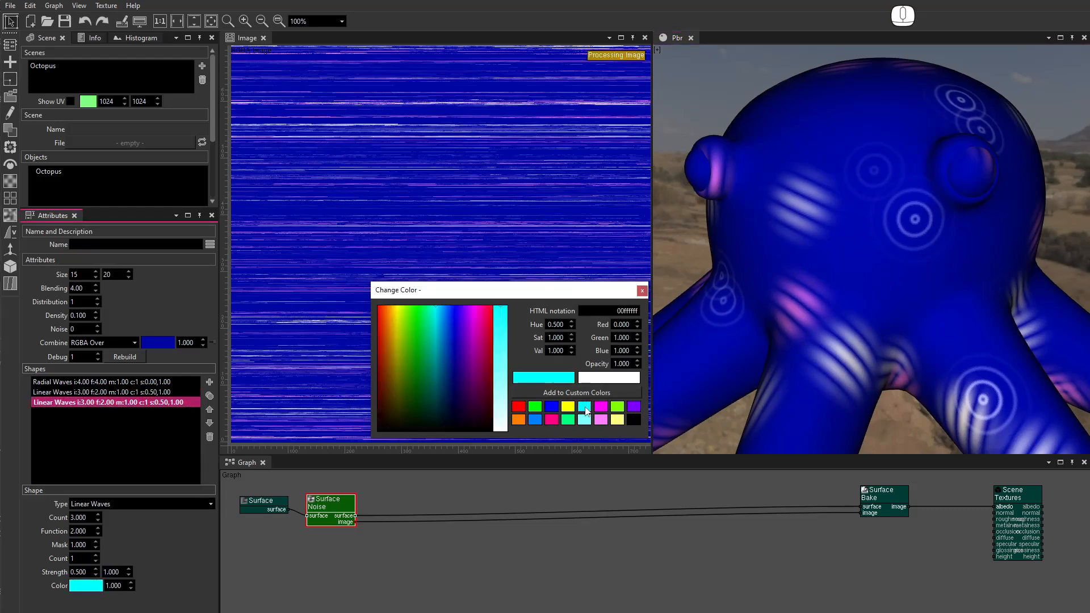
{"action": "left_click_drag", "start_coordinate": [748, 327], "coordinate": [813, 335], "text": "alt"}
Step: Set the surface noise Density to 1 and inspect the pattern around the octopus
{"action": "left_click_drag", "start_coordinate": [90, 315], "coordinate": [46, 316]}
{"action": "type", "text": "1"}
{"action": "key", "text": "Return"}
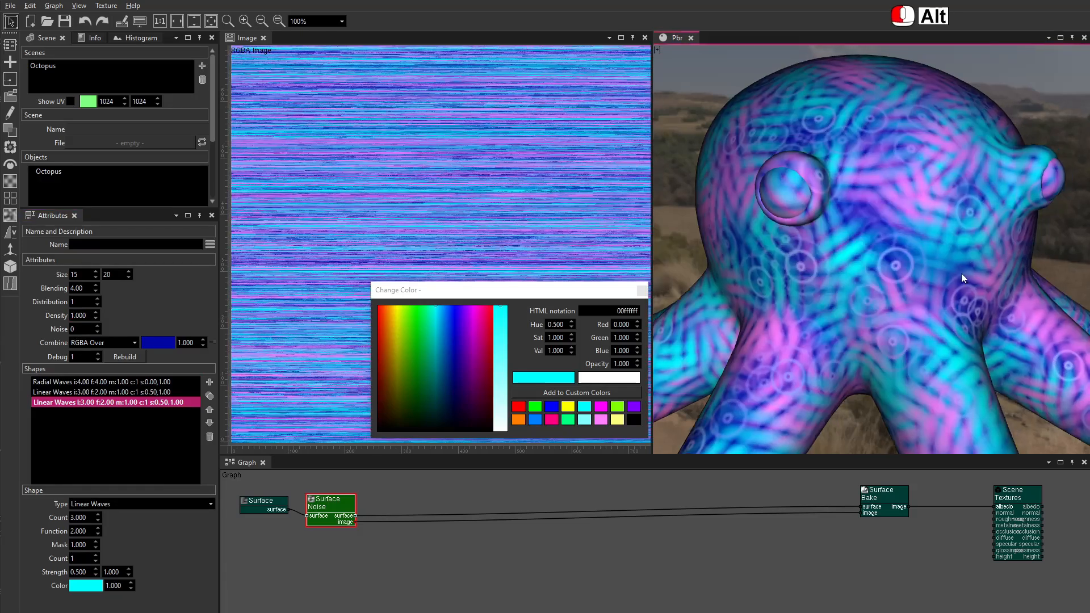
{"action": "left_click_drag", "start_coordinate": [962, 274], "coordinate": [900, 274], "text": "alt"}
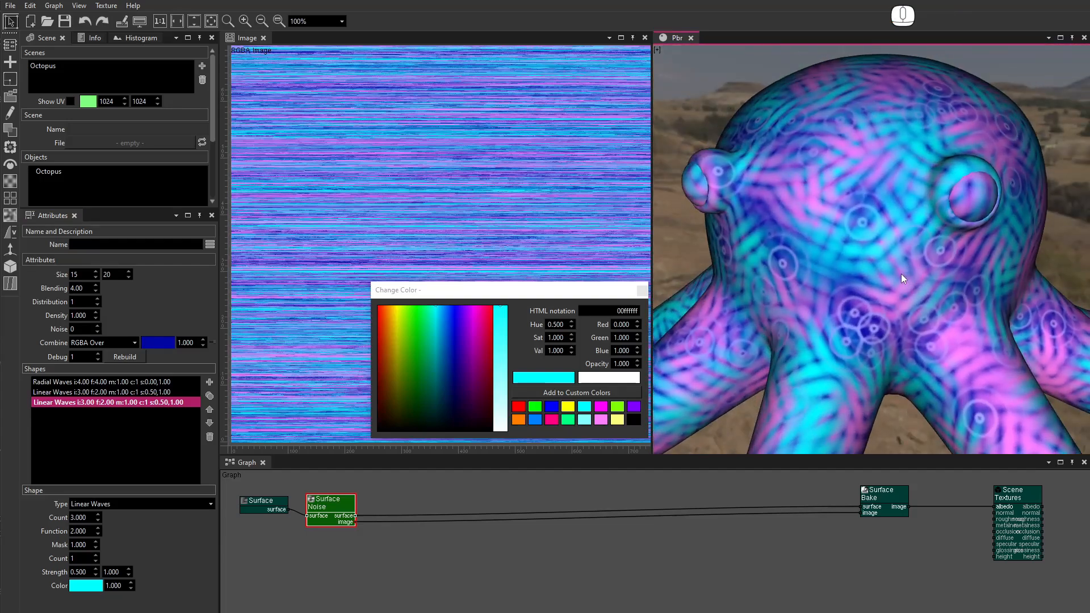